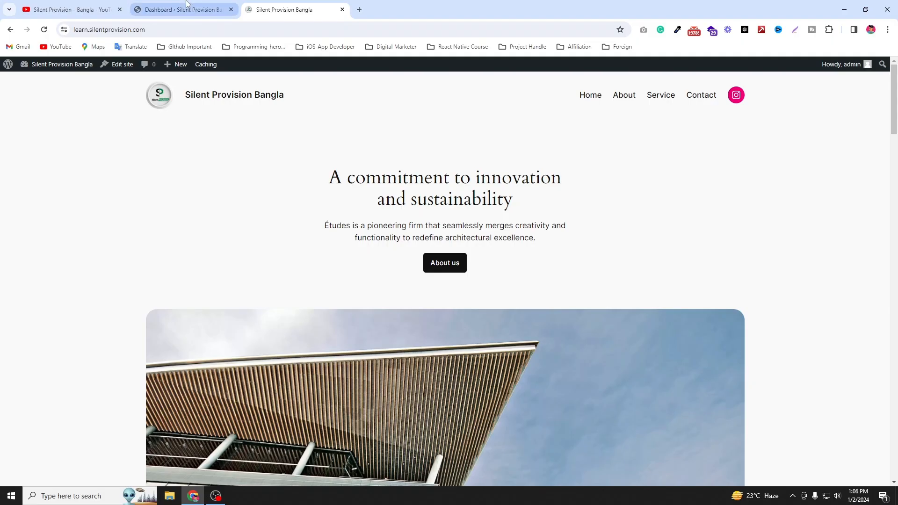
- Open the site's block editor in a separate browser tab from the WordPress dashboard
click(186, 5)
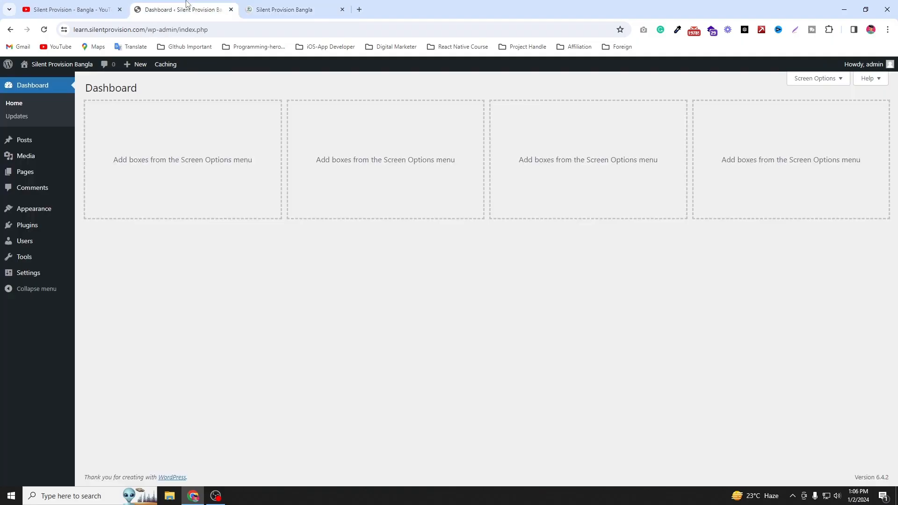
click(313, 5)
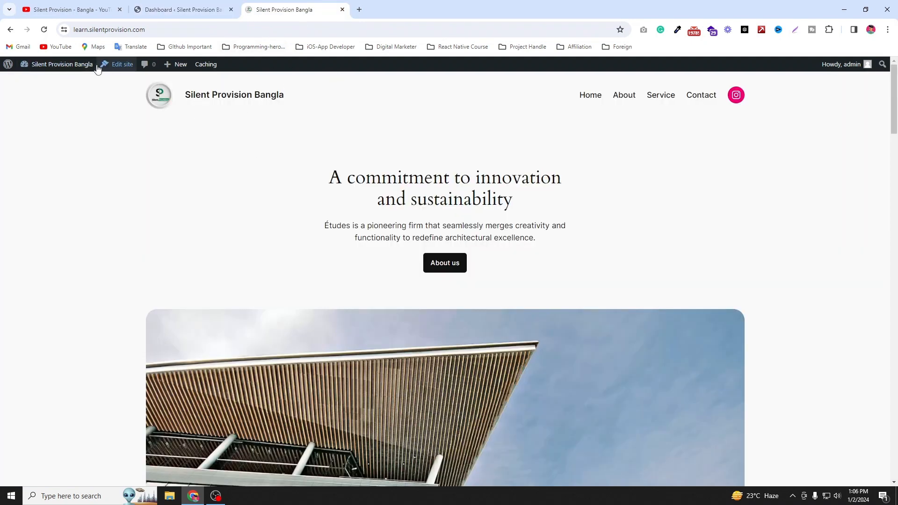
mouse_move(82, 70)
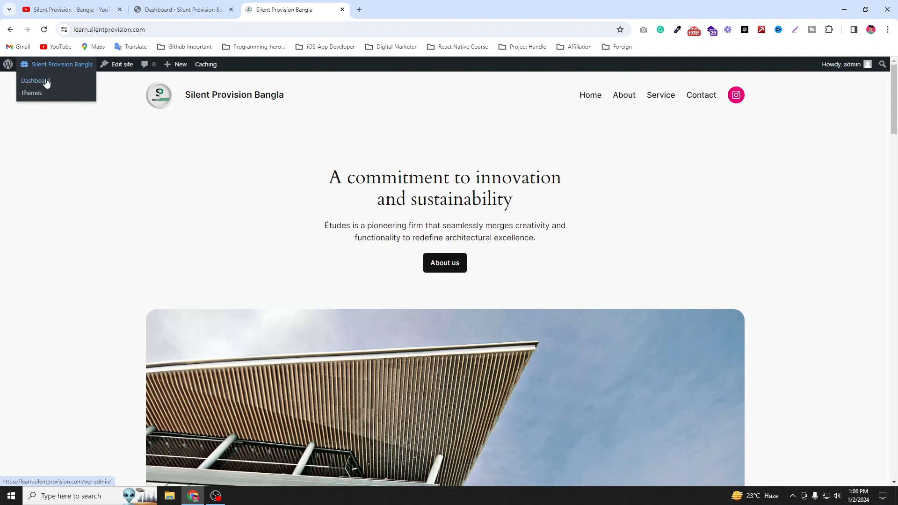
click(193, 4)
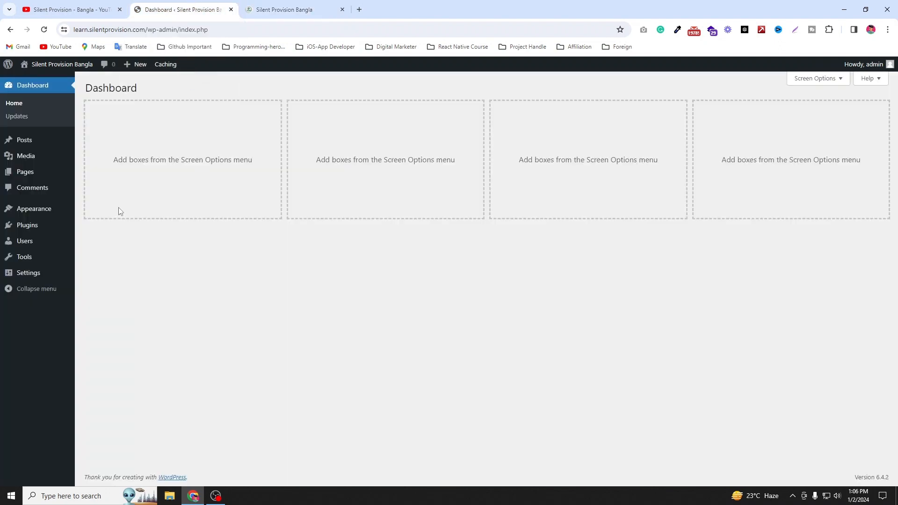
mouse_move(63, 213)
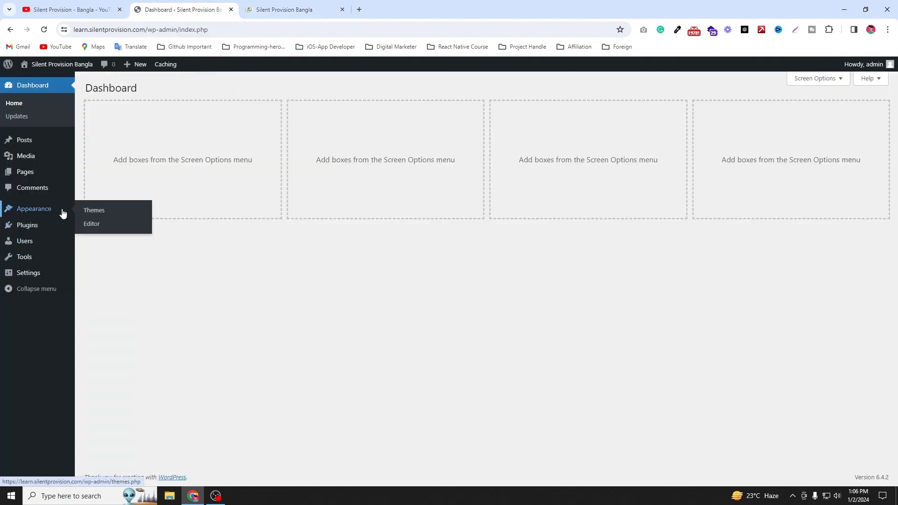
right_click(95, 227)
click(112, 234)
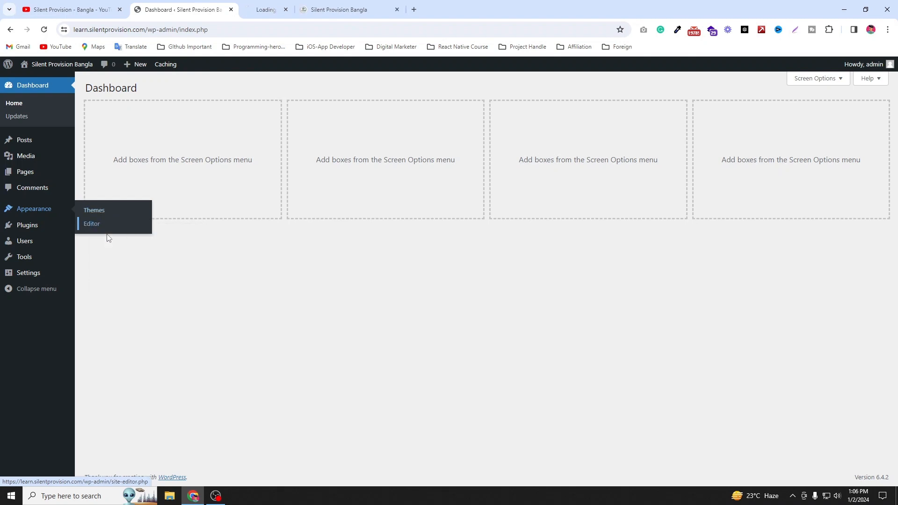
click(262, 5)
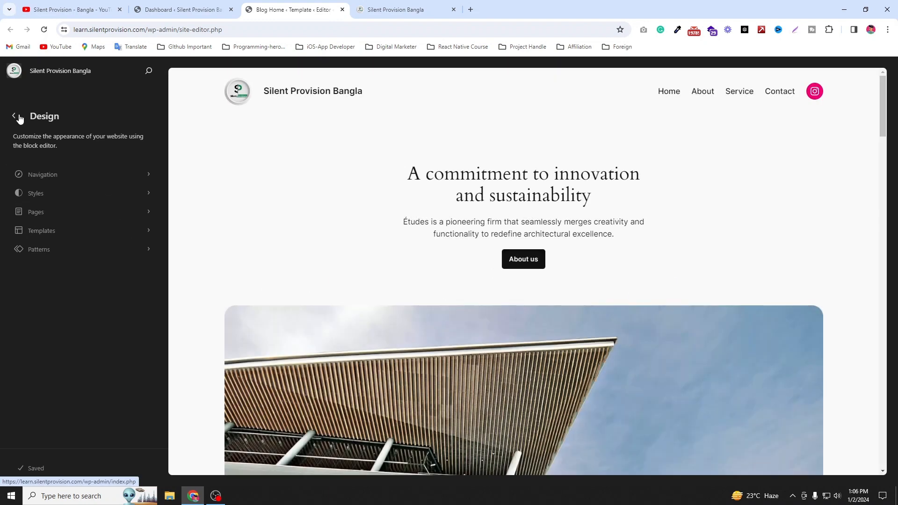
- Open the Blog Home template's footer as a separate template part for editing
scroll(882, 99, down, 20)
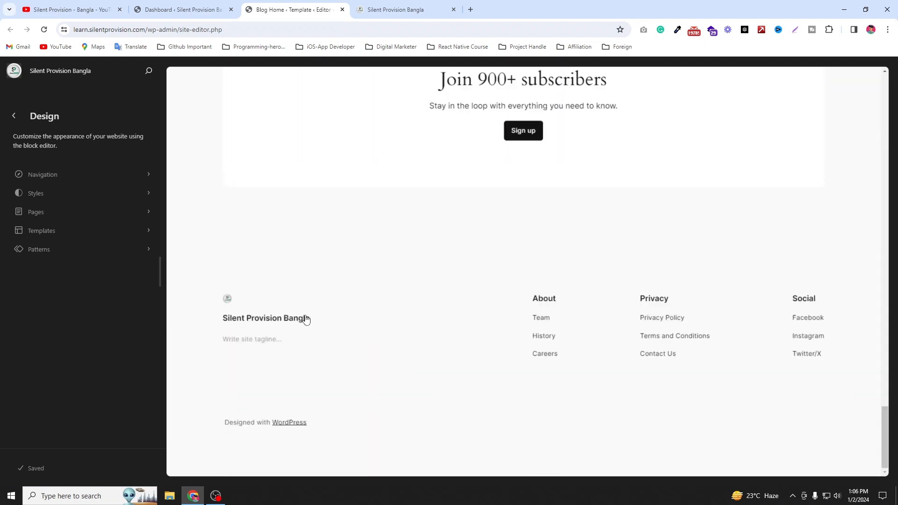
click(312, 315)
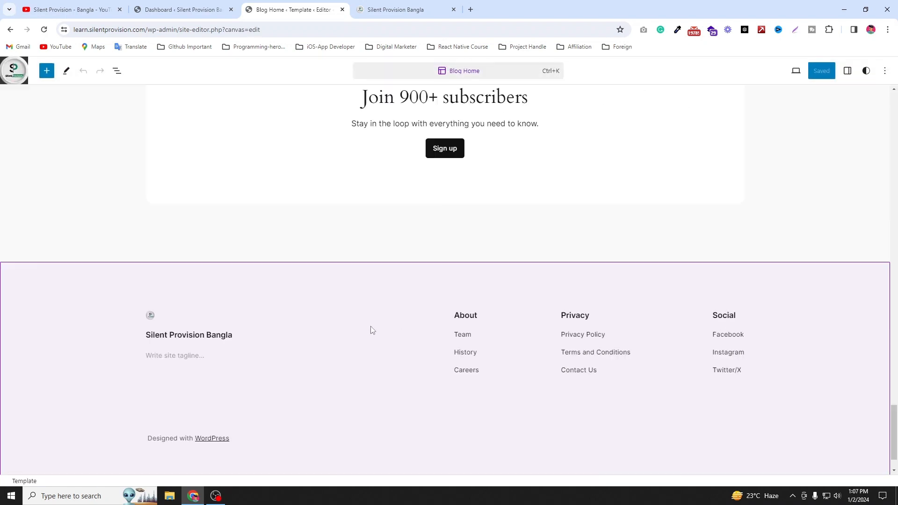
click(346, 303)
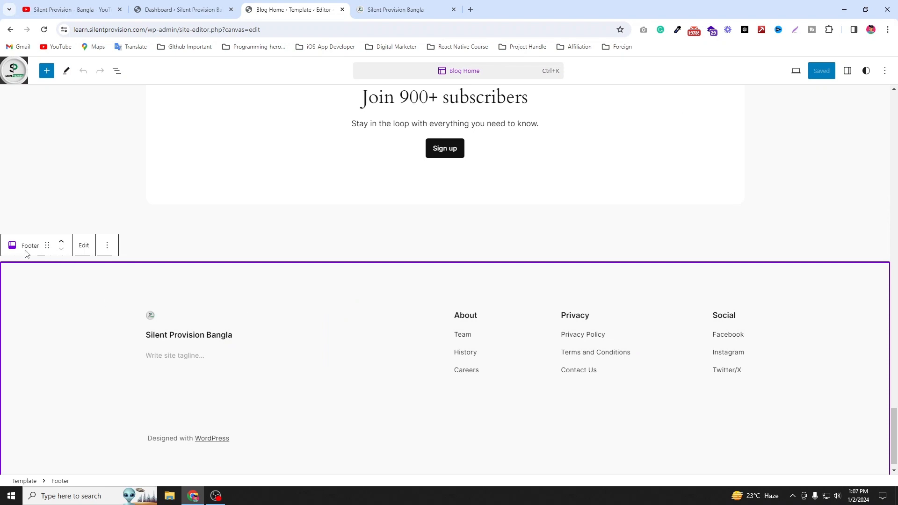
click(84, 246)
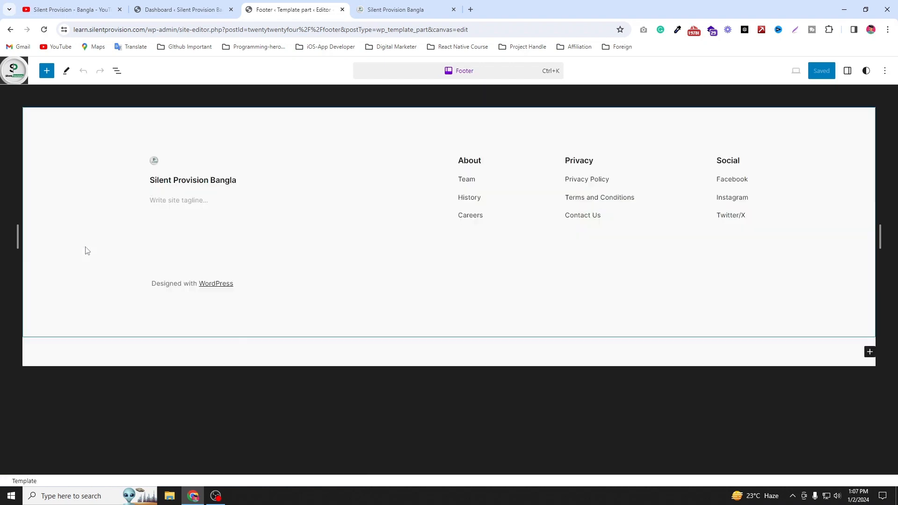
- Enlarge the footer's site logo and set the site tagline to "WE provide any kind of digital solutions."
click(155, 162)
drag(161, 160, 183, 165)
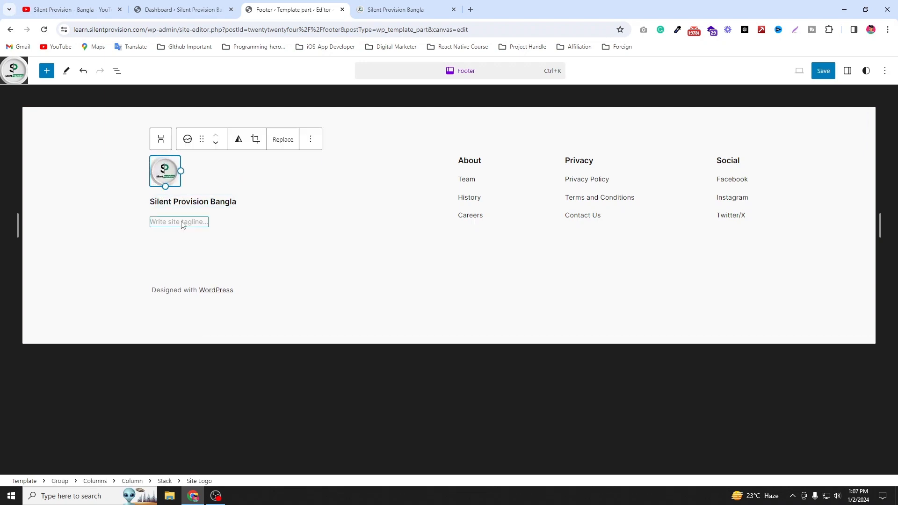
click(220, 202)
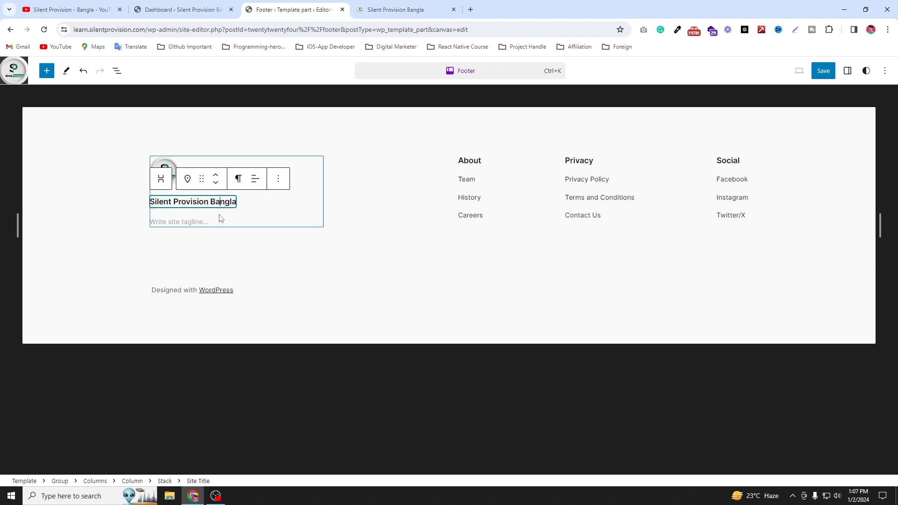
click(187, 222)
text(WE)
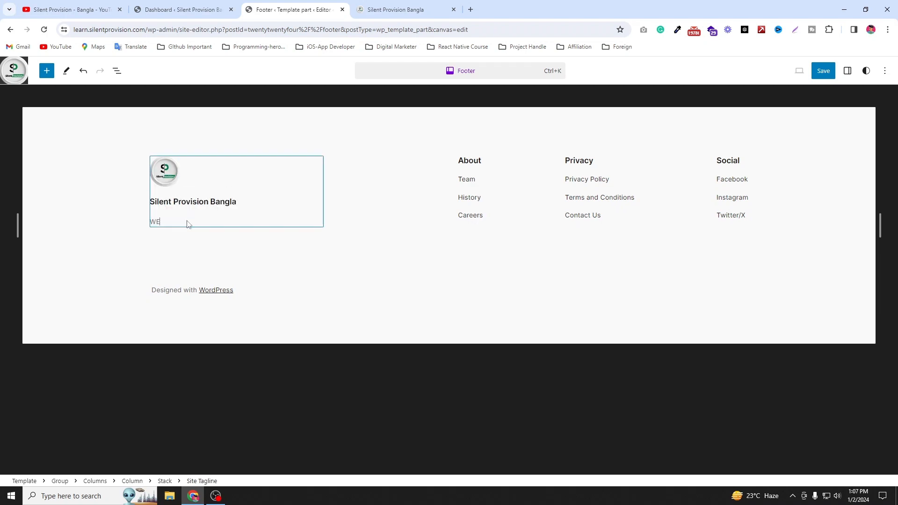
text( provide any kin)
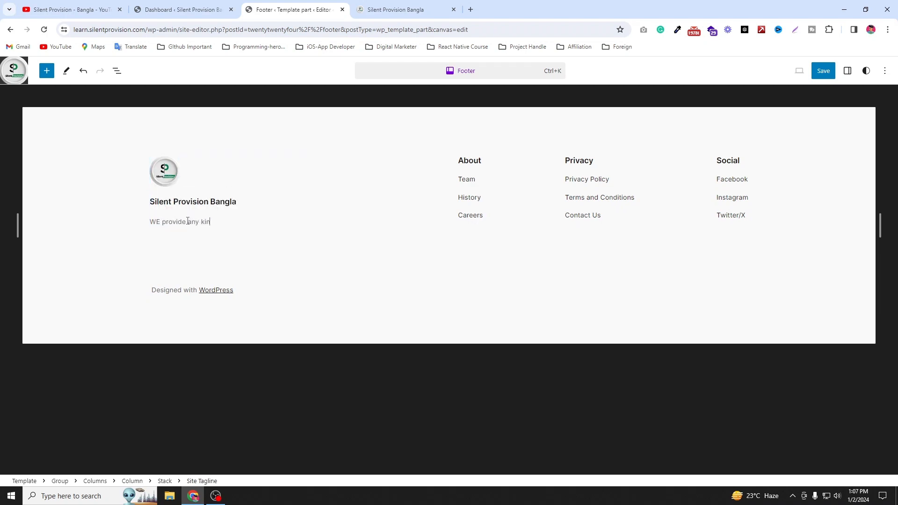
text(d of digital solutions.)
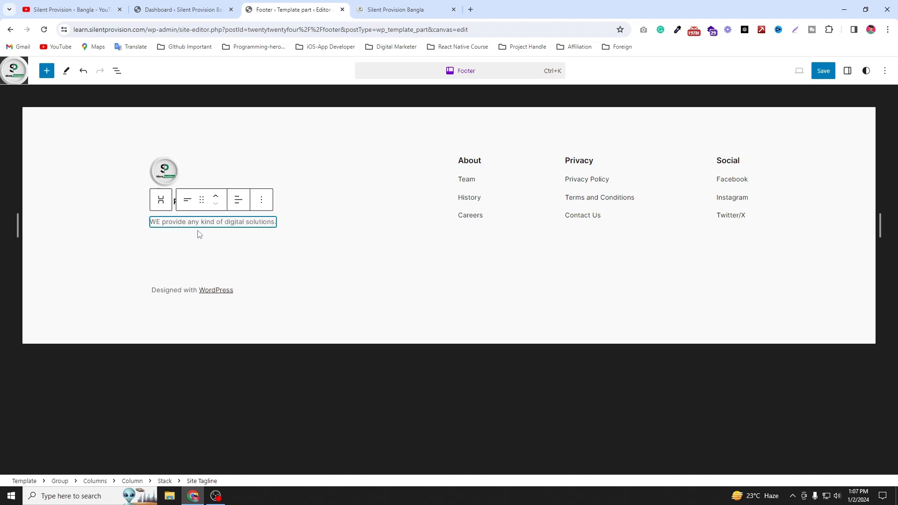
- Remove the WordPress link from the footer credit and change the line to "Designed by Silent Provision"
click(183, 269)
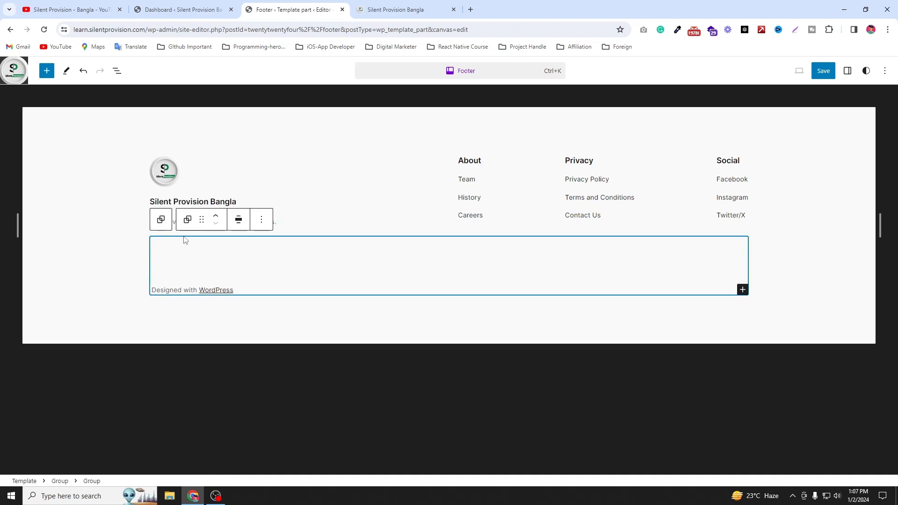
click(241, 289)
click(216, 291)
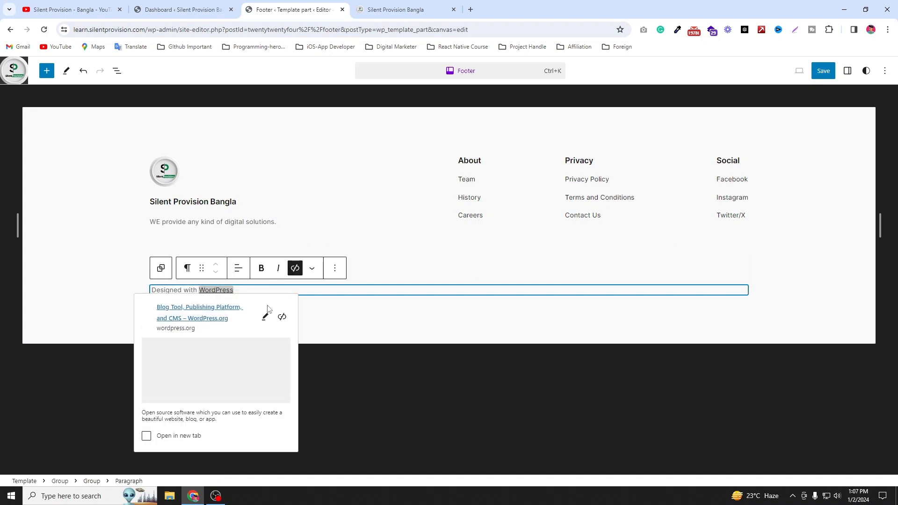
click(282, 317)
drag(235, 290, 207, 292)
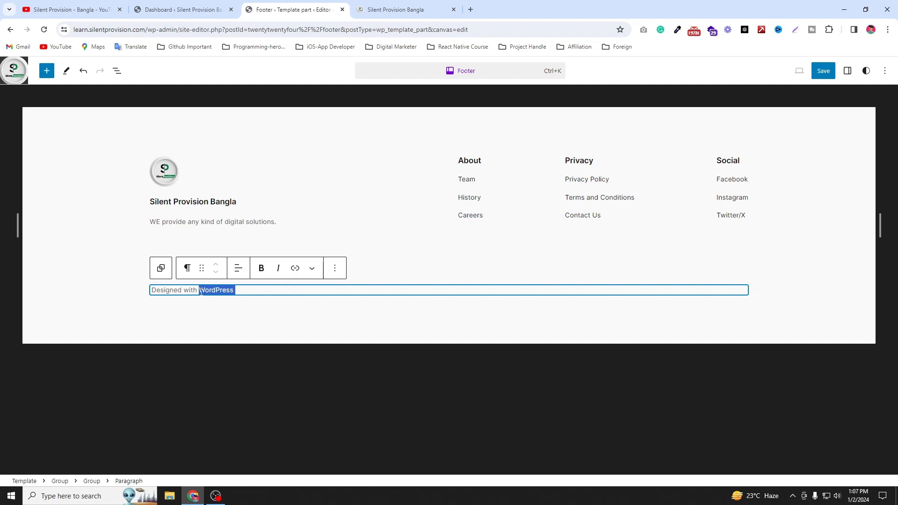
key(BackSpace)
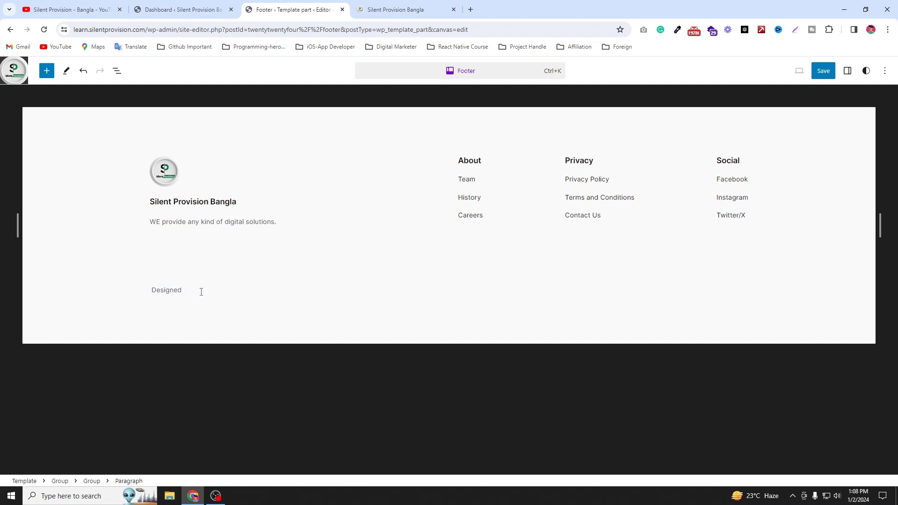
text(by Silent Provision)
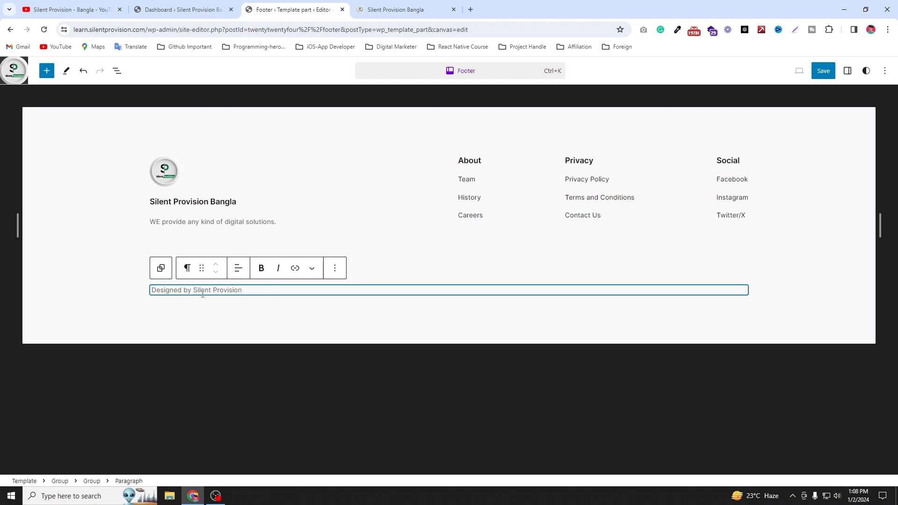
drag(194, 290, 243, 291)
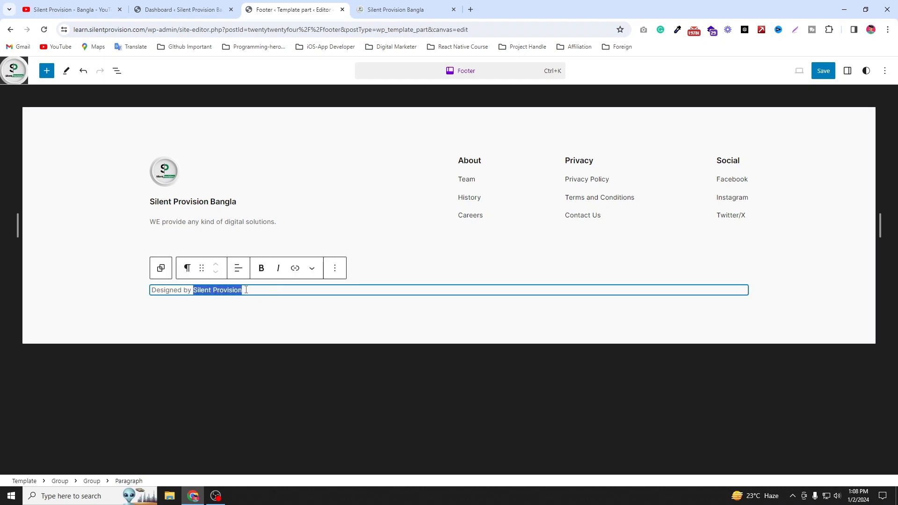
click(295, 270)
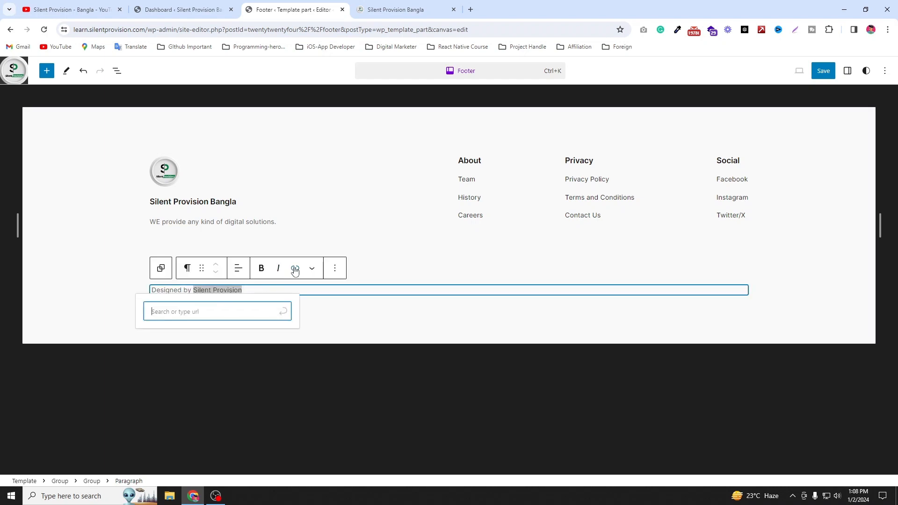
click(471, 9)
text(silentprovision.com)
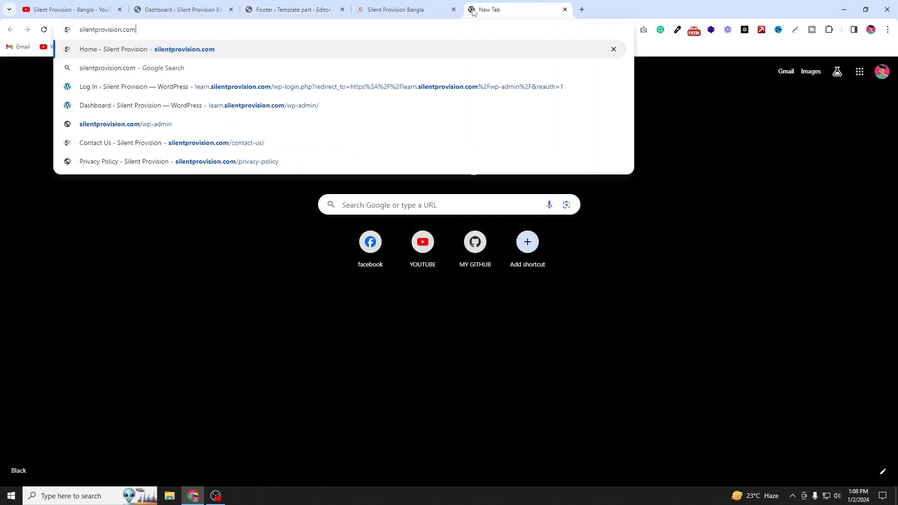
key(Return)
click(204, 26)
key(ctrl+c)
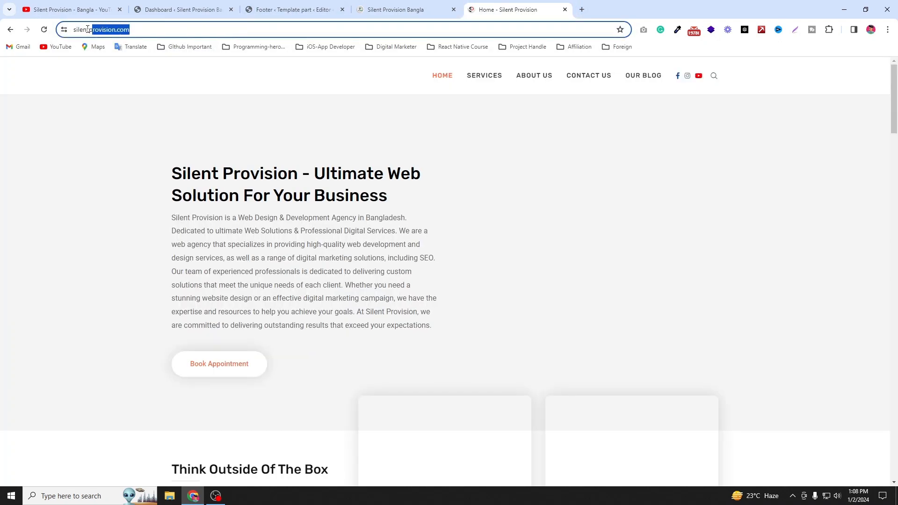
click(323, 6)
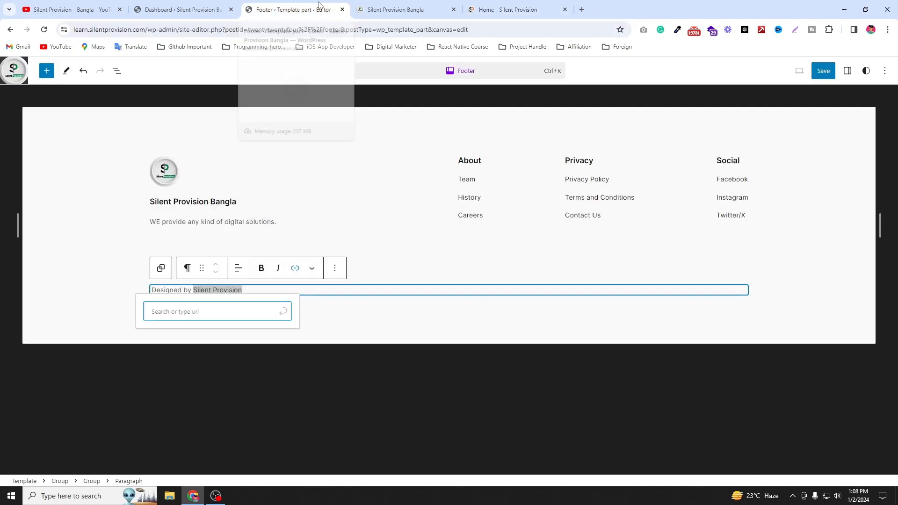
key(ctrl+v)
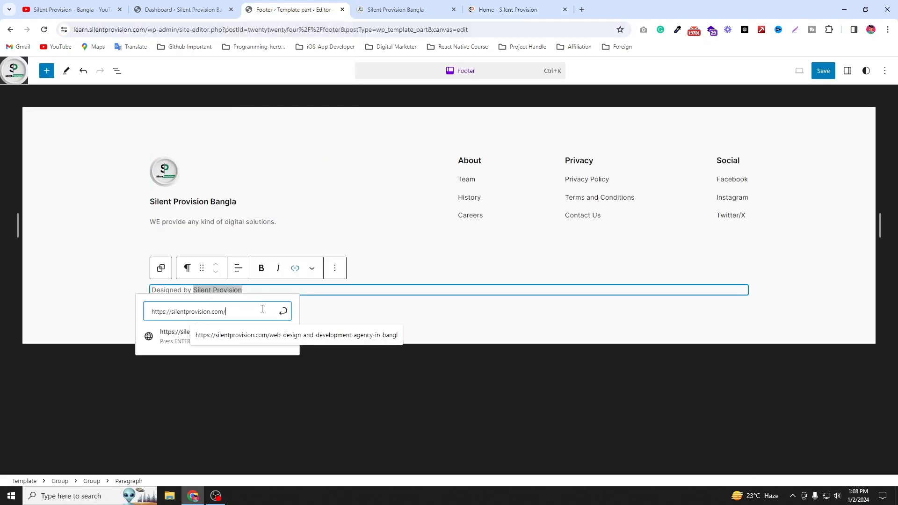
key(Return)
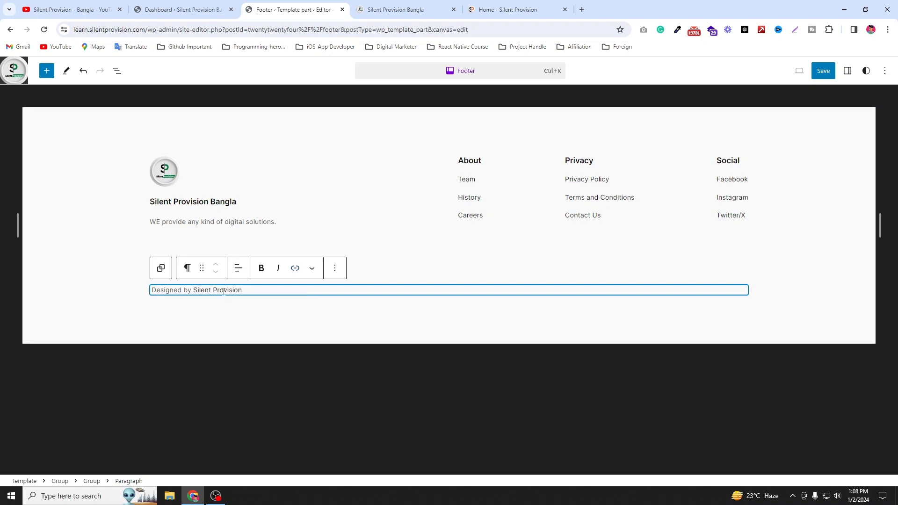
click(476, 253)
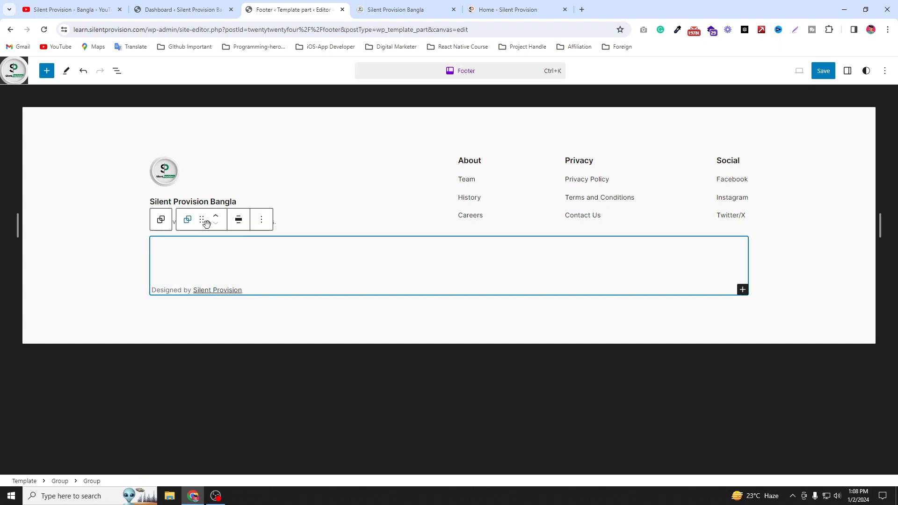
- Set the link of the footer's Team menu item to team.com
click(471, 179)
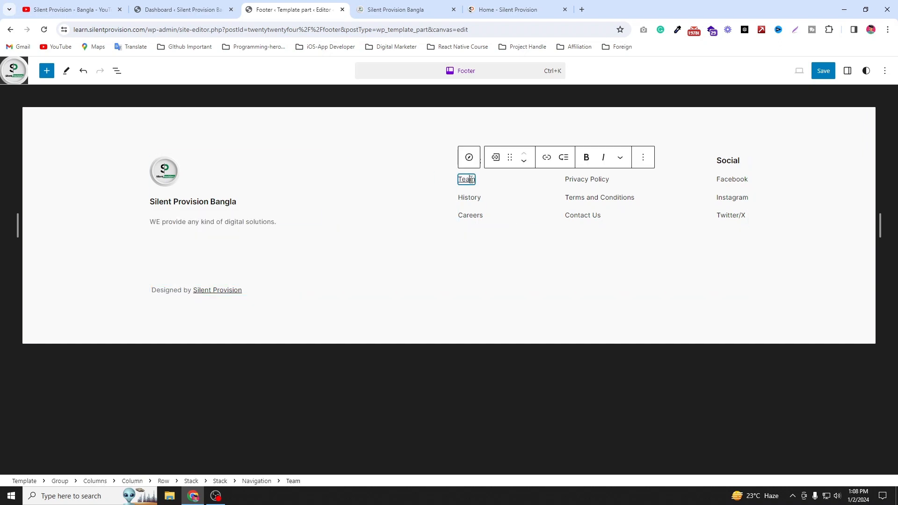
click(496, 159)
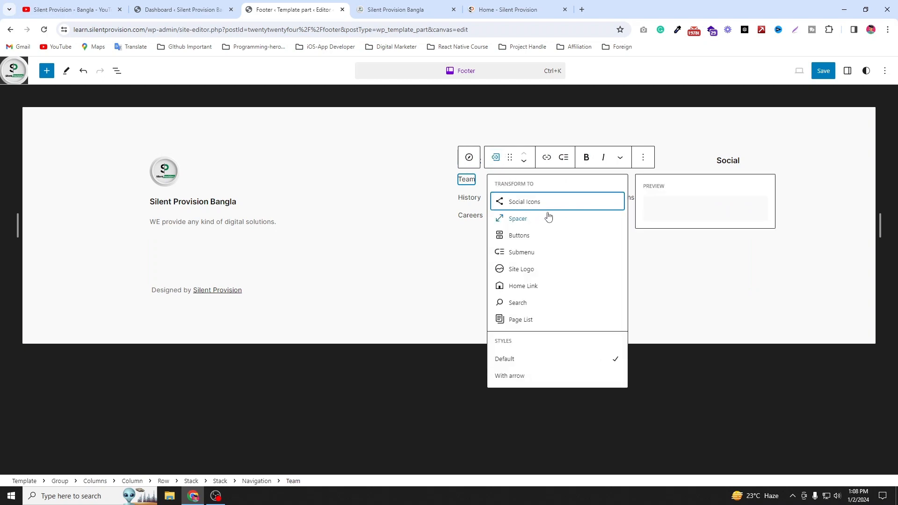
click(549, 161)
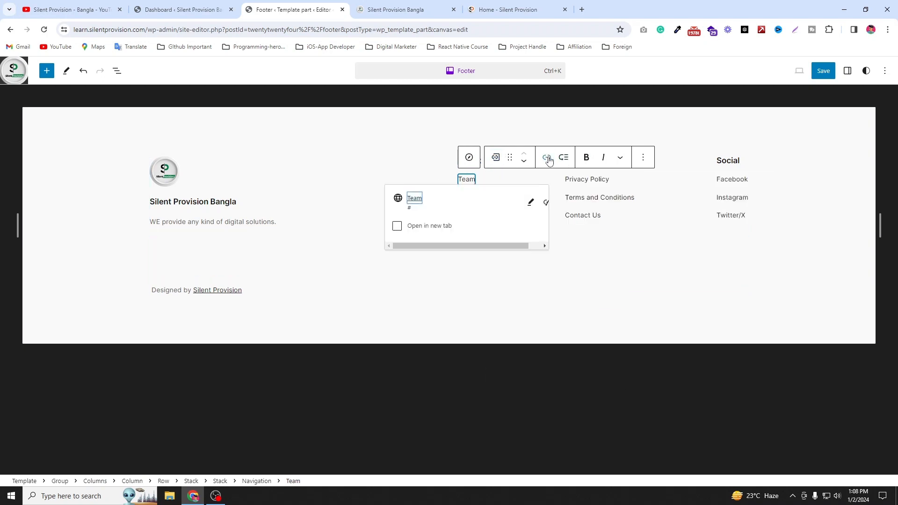
click(532, 203)
click(428, 251)
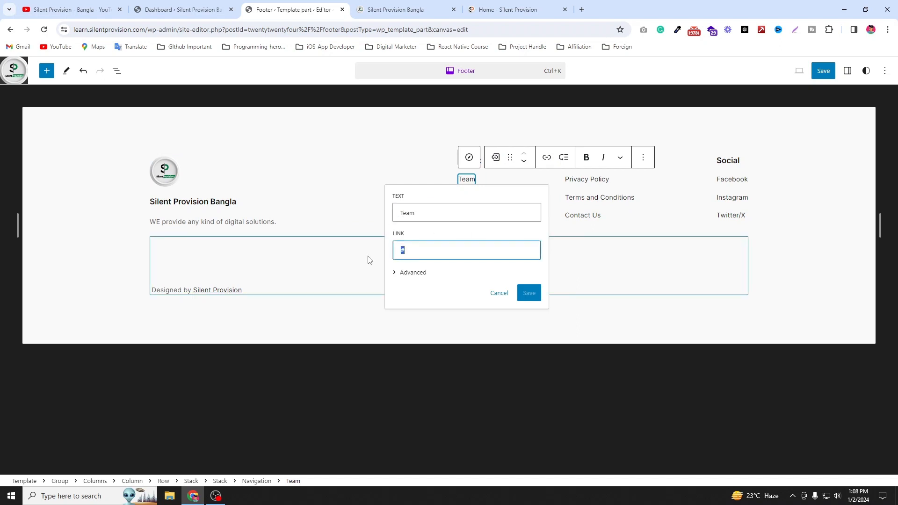
text(tes)
key(BackSpace)
text(ea)
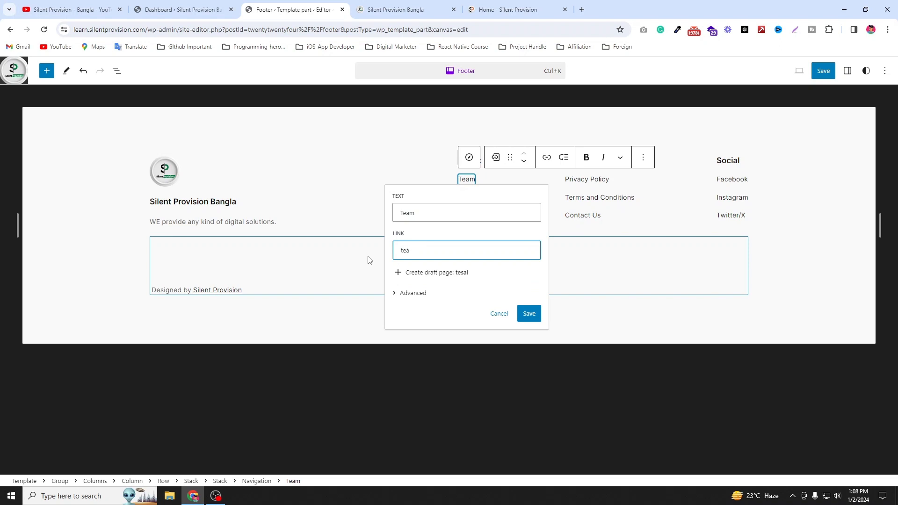
text(m.com)
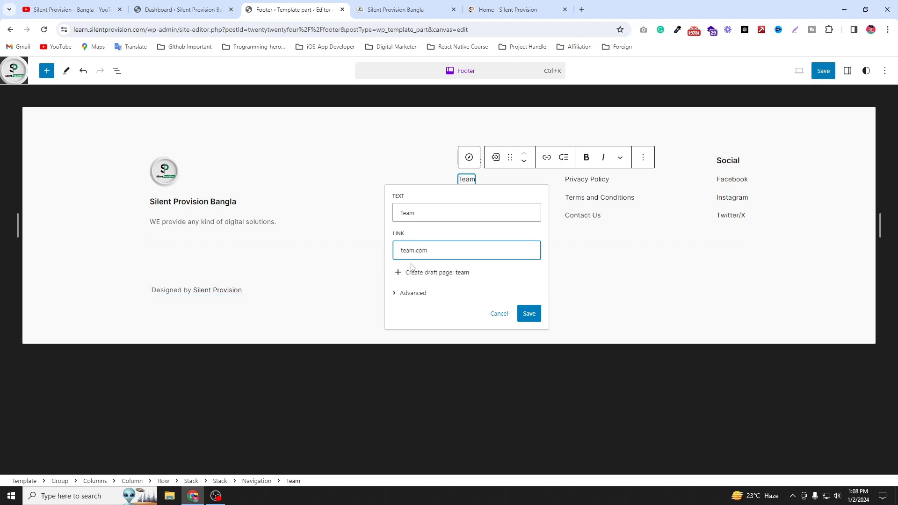
click(528, 314)
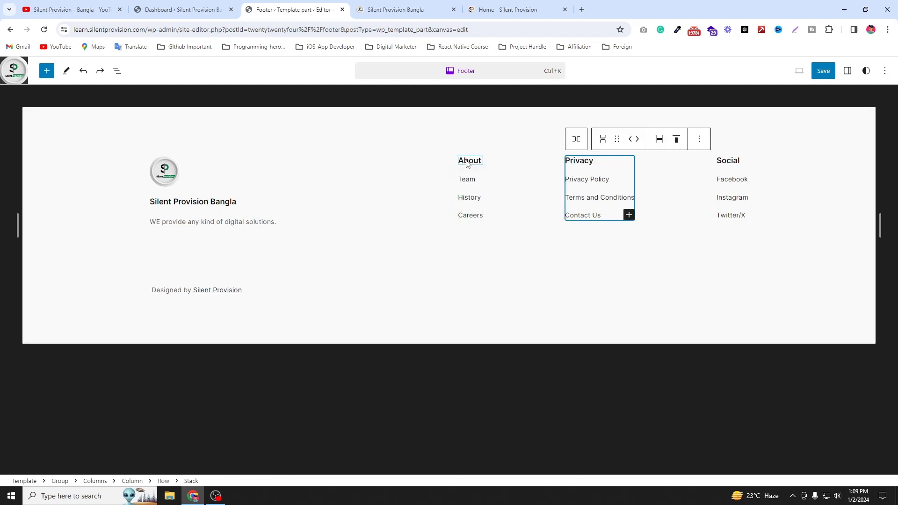
- Change the footer's "About" column heading to "FAQ's"
double_click(475, 161)
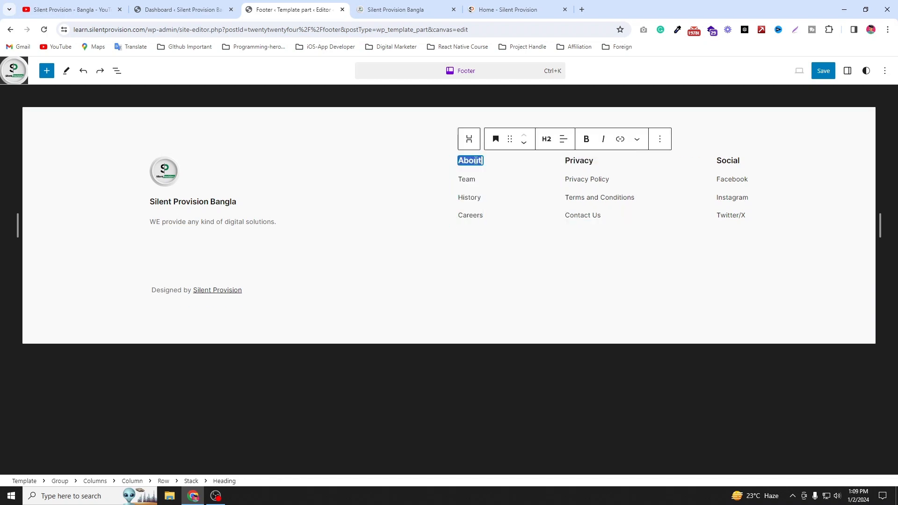
text(FA)
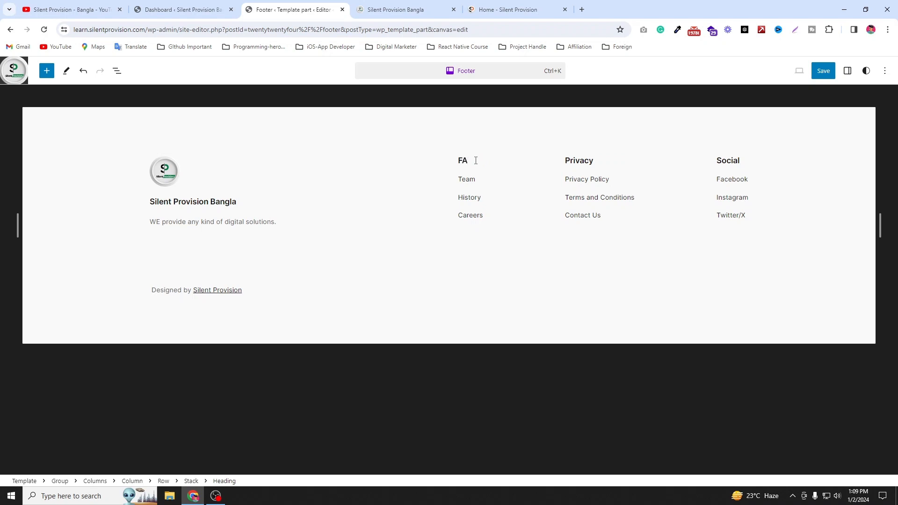
text(Q's)
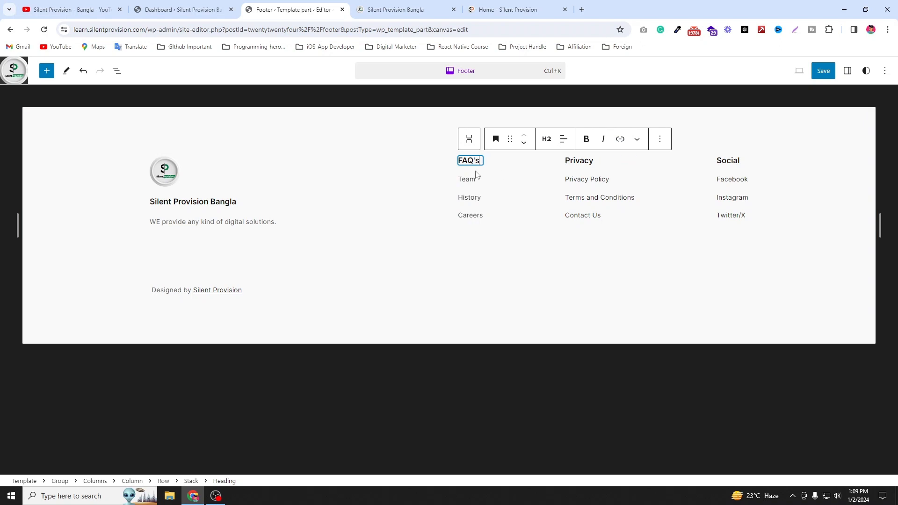
- Open the published FAQ's page in a new tab from the dashboard's page list and copy its address
click(180, 10)
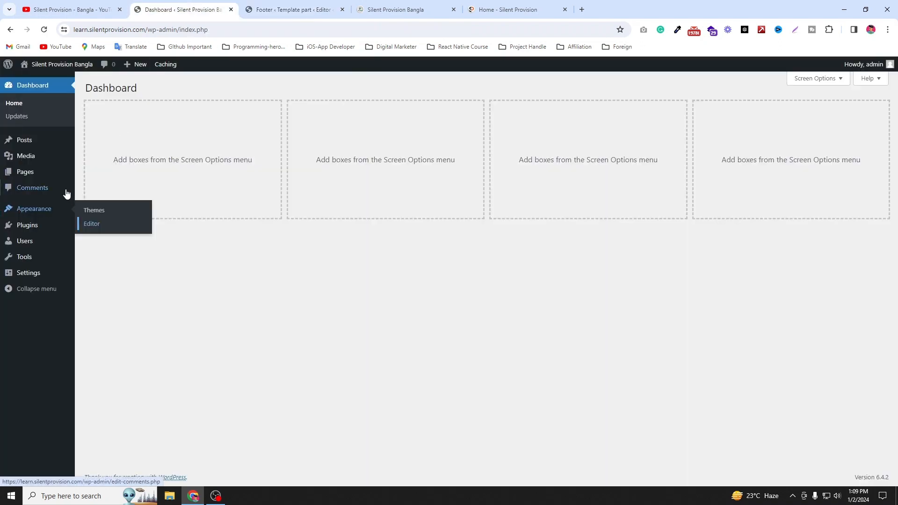
click(111, 177)
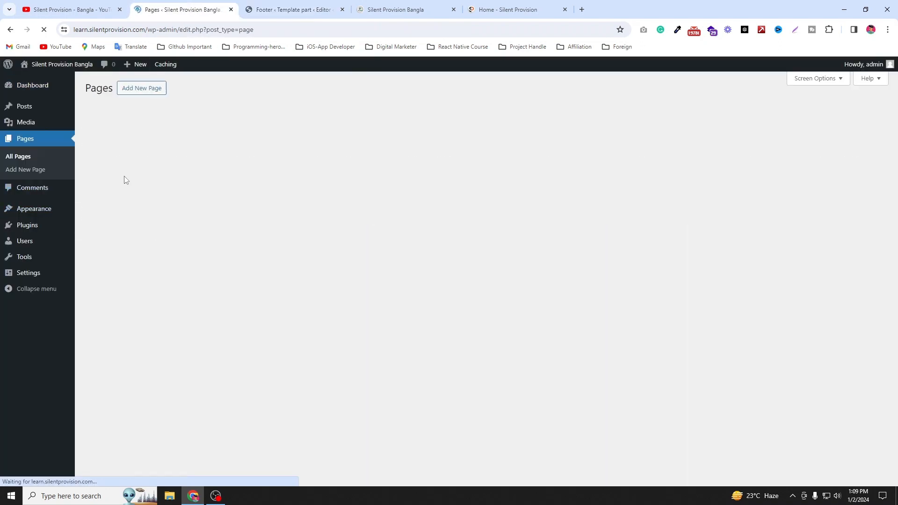
mouse_move(108, 219)
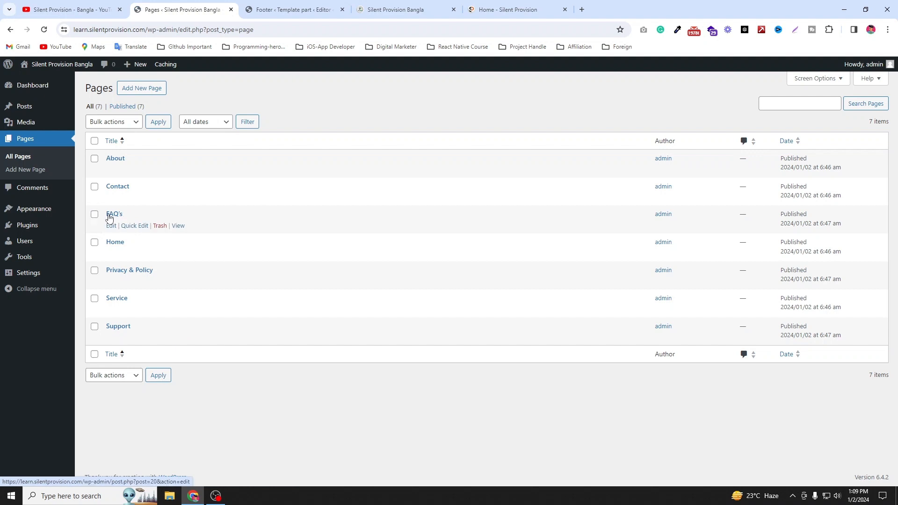
right_click(179, 227)
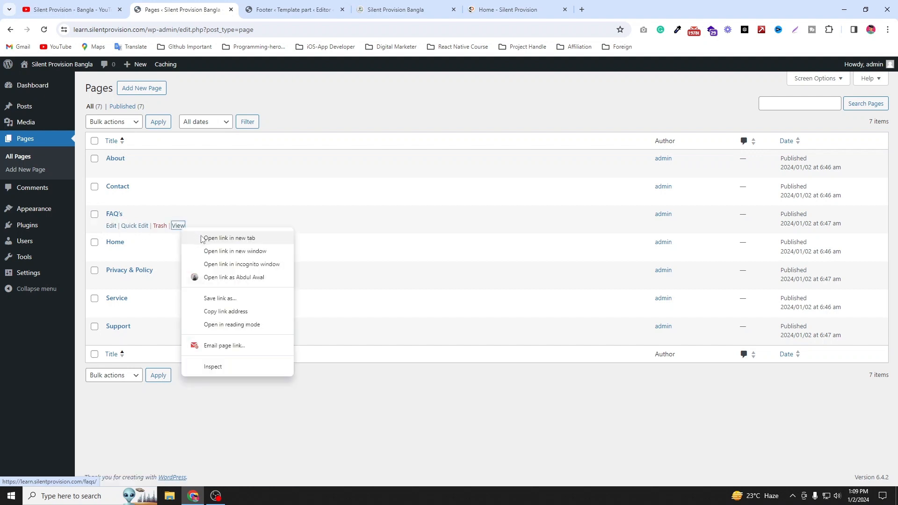
click(203, 236)
click(265, 6)
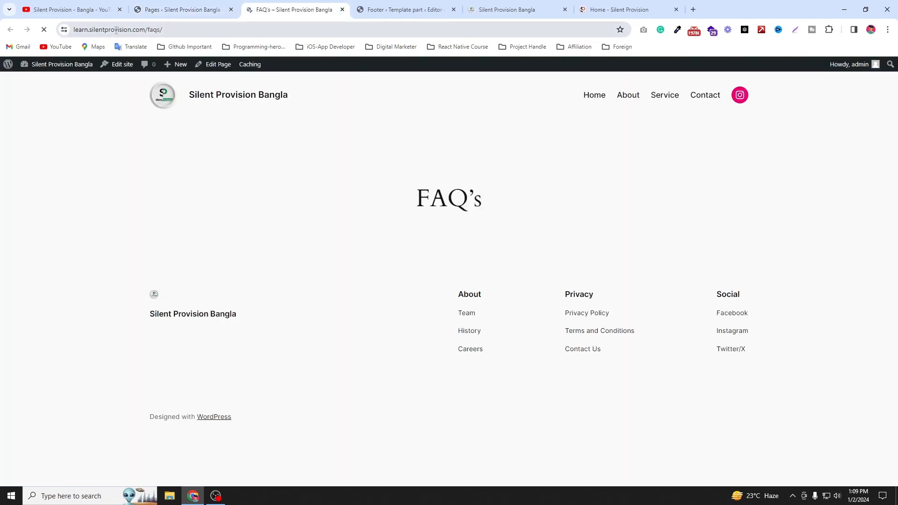
drag(196, 27, 75, 28)
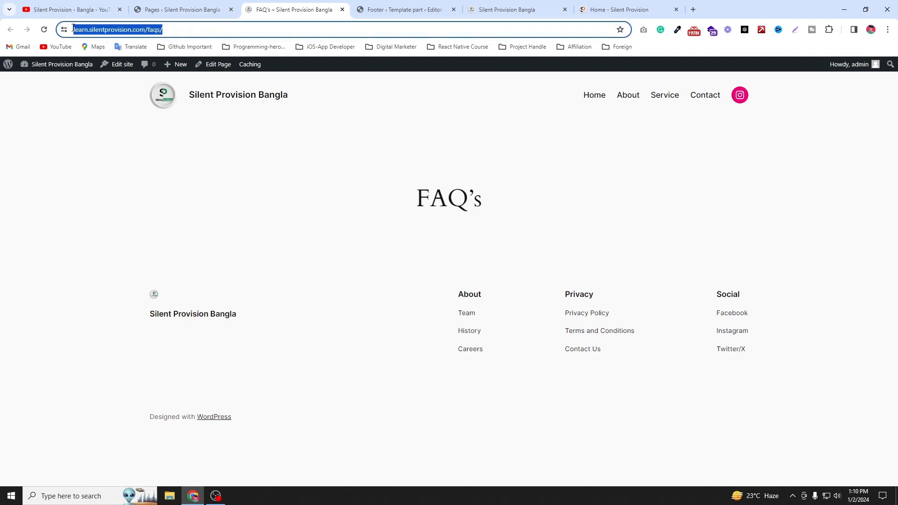
right_click(99, 30)
click(131, 115)
click(403, 10)
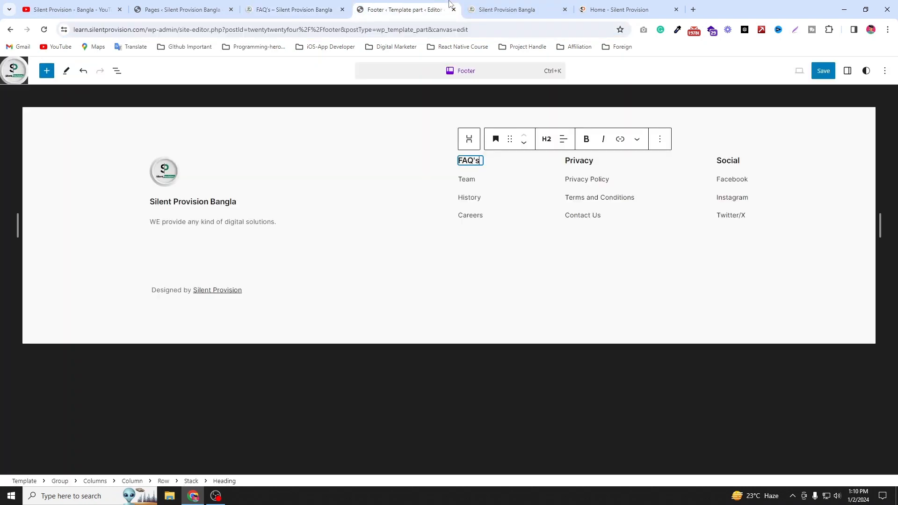
double_click(481, 161)
click(620, 140)
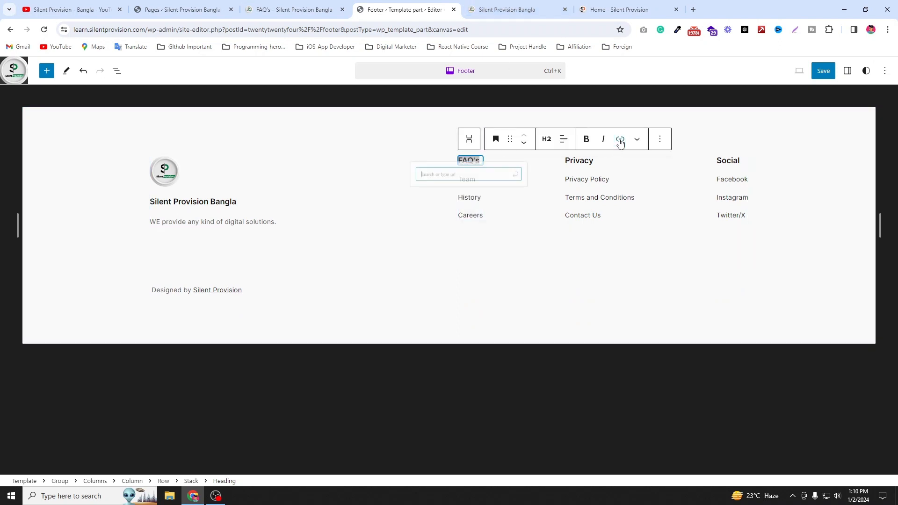
right_click(474, 184)
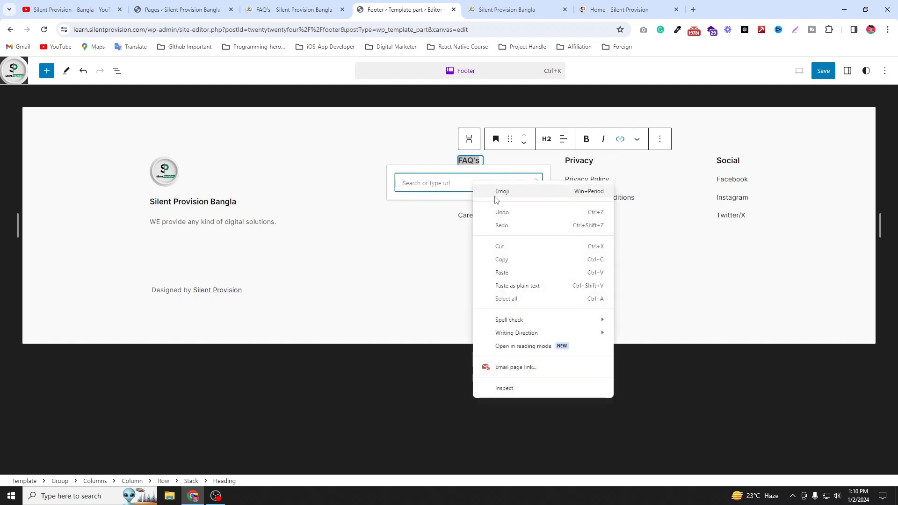
click(501, 272)
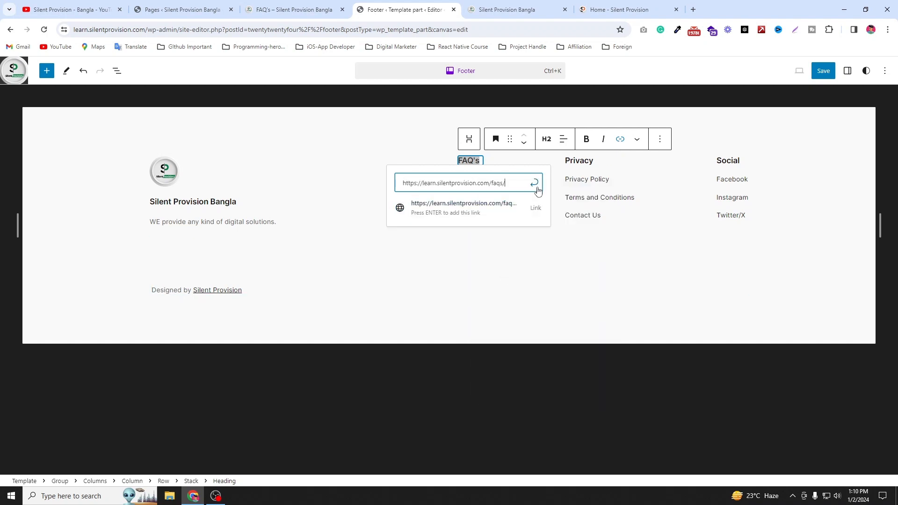
click(537, 183)
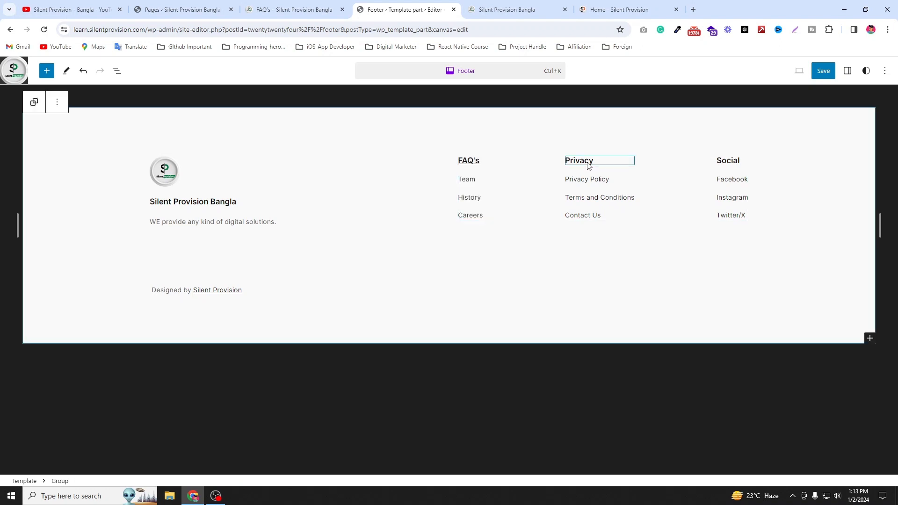
- Change the footer's "Privacy" heading to "Privacy & Policy" and start adding a link to the whole heading
click(596, 161)
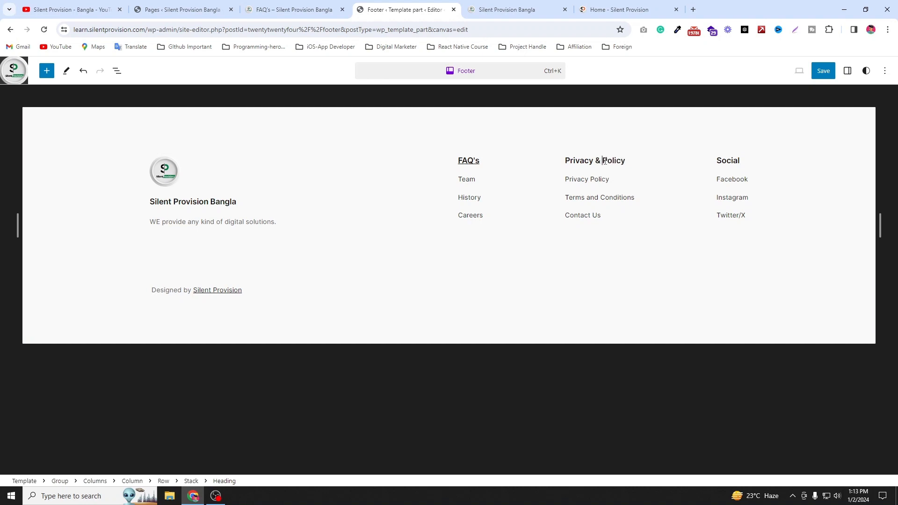
text(& Policy)
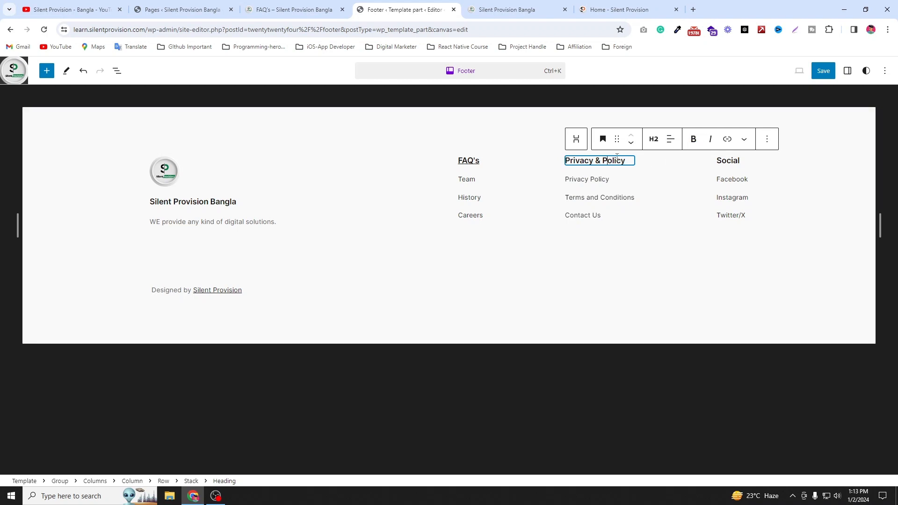
key(ctrl+shift+Left)
key(ctrl+shift+Left)
key(ctrl+shift+Left)
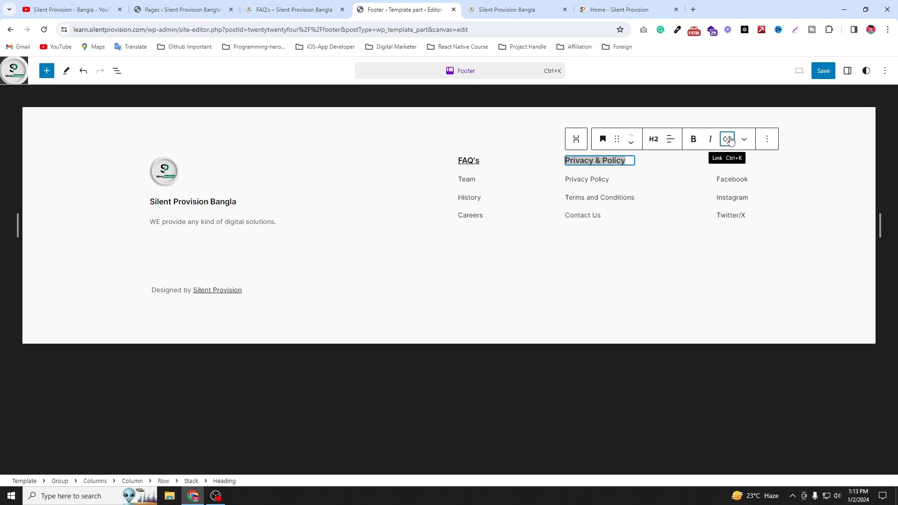
click(727, 139)
- Open the published Privacy & Policy page in a new tab from the page list and copy its address
click(183, 9)
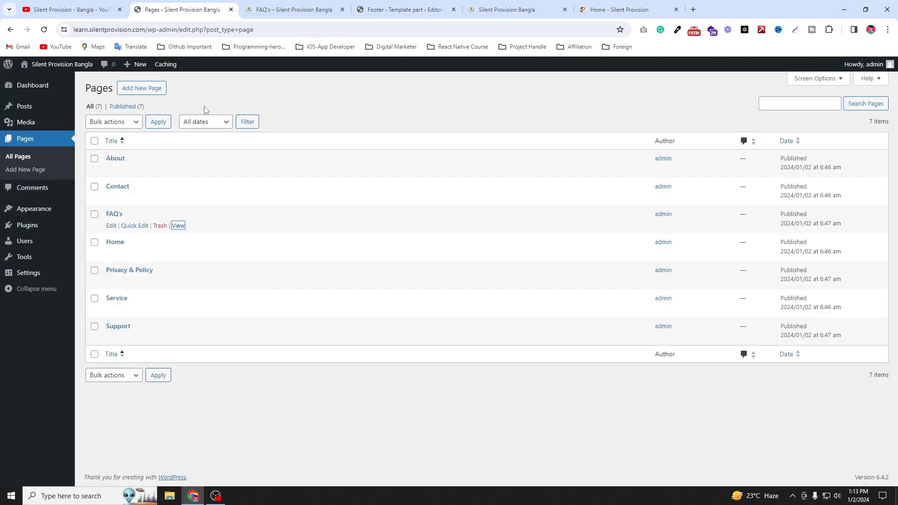
right_click(178, 282)
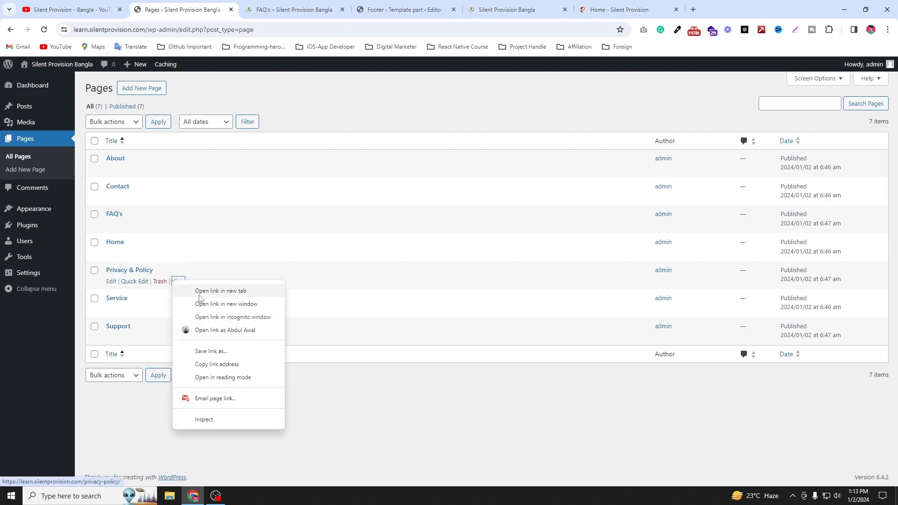
click(201, 293)
click(302, 5)
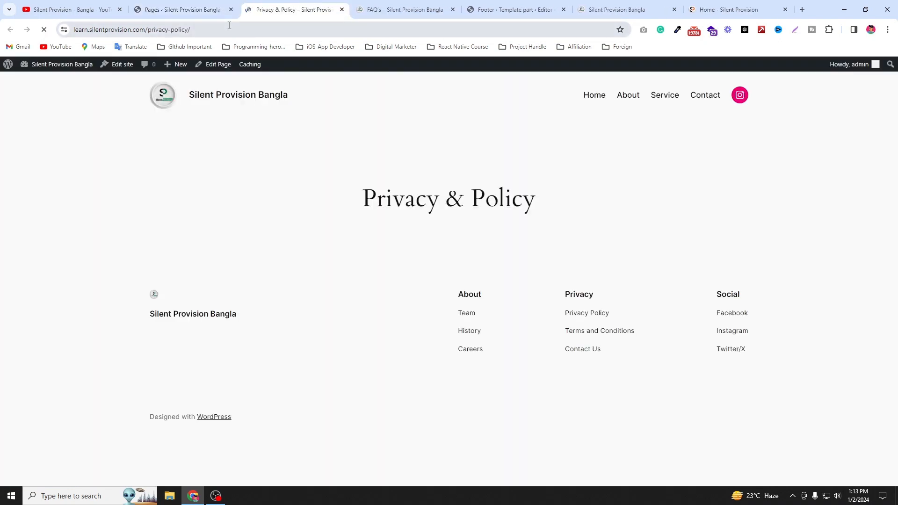
click(82, 30)
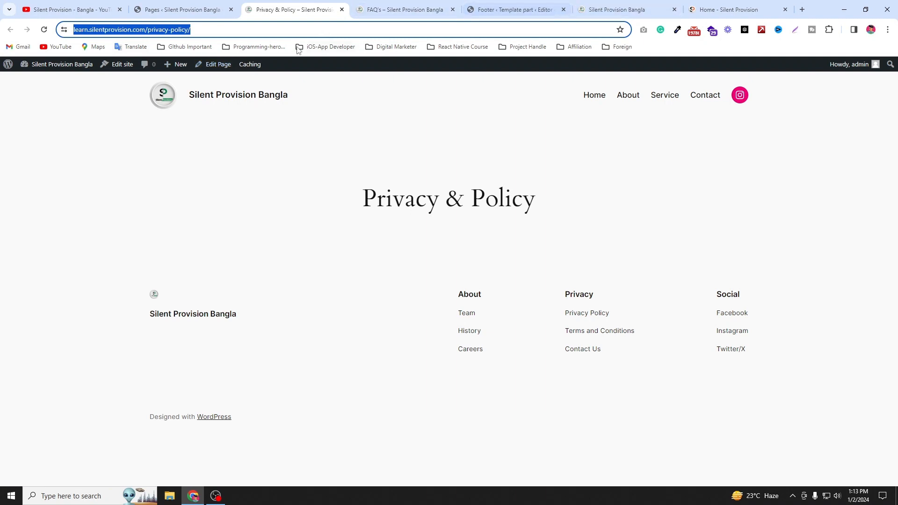
right_click(137, 29)
click(179, 115)
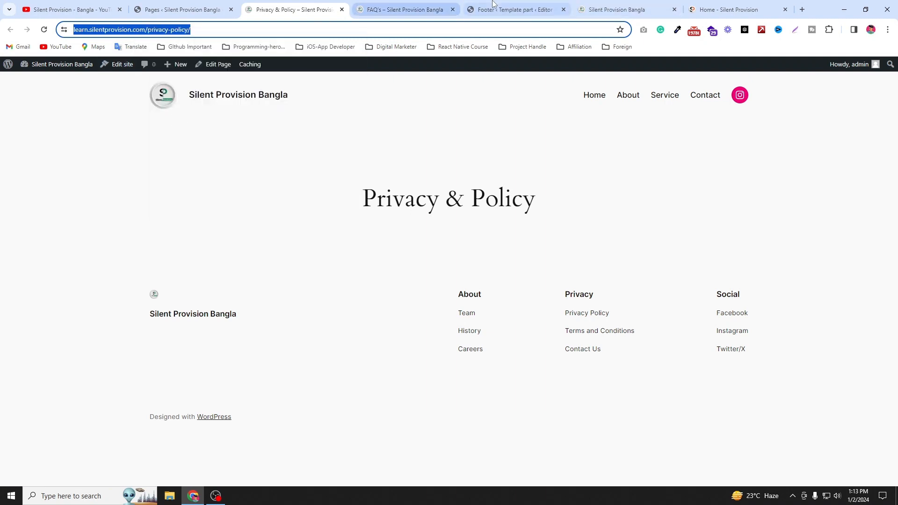
click(512, 9)
key(ctrl+v)
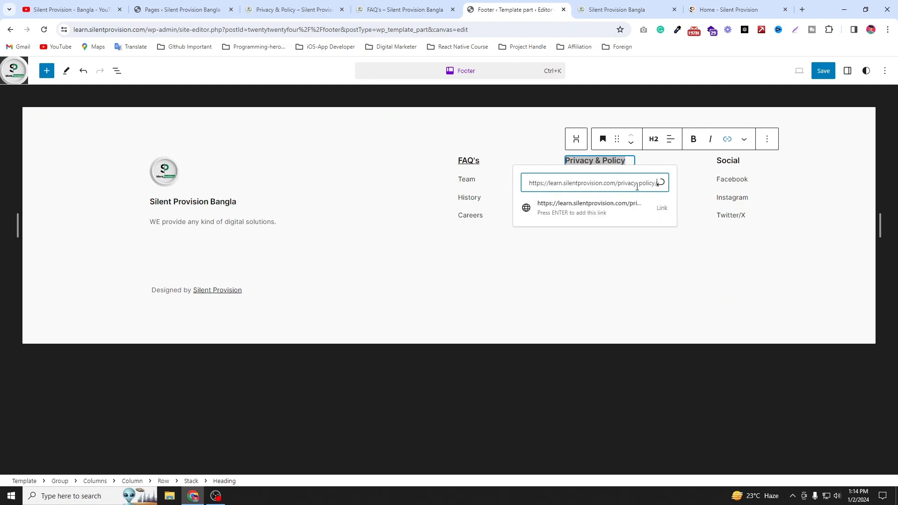
click(664, 185)
- Change the footer's "Social" heading to "Support" and start adding a link to it
double_click(735, 160)
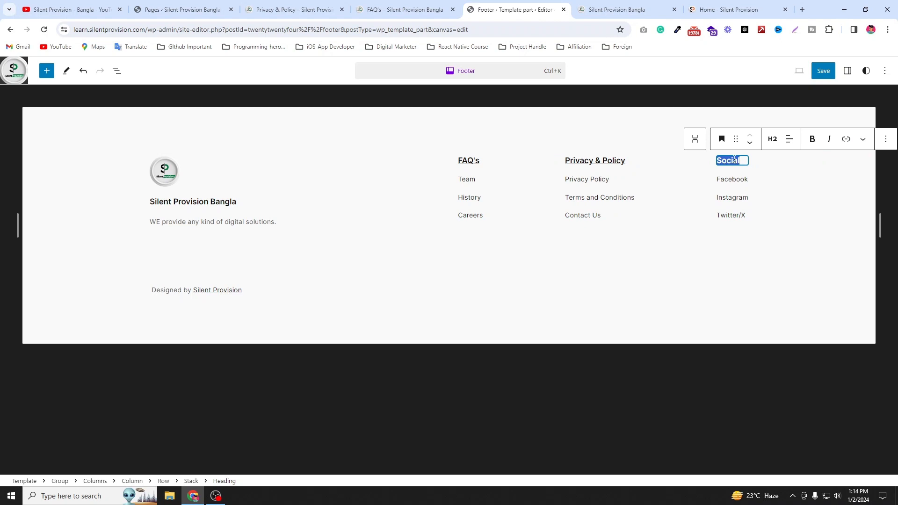
text(Support)
double_click(733, 162)
click(846, 139)
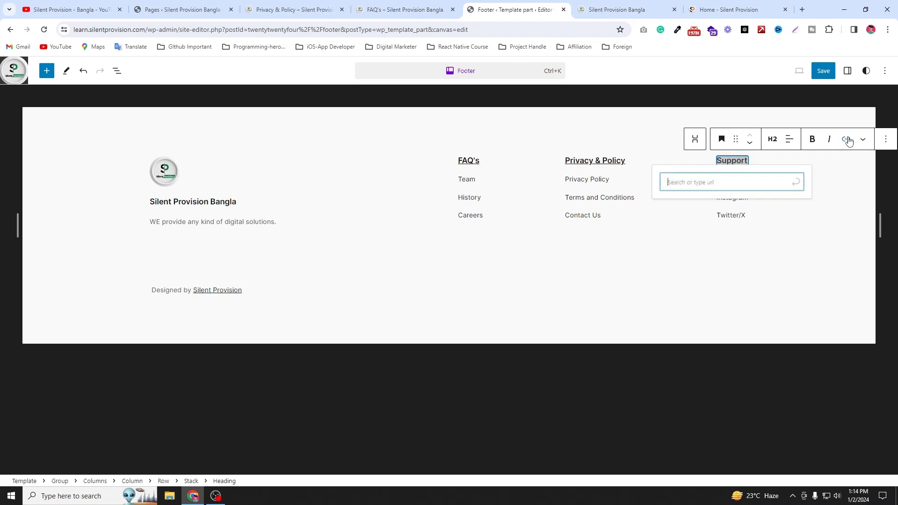
- Open the published Support page in a new tab from the page list and copy its address
click(293, 10)
click(181, 9)
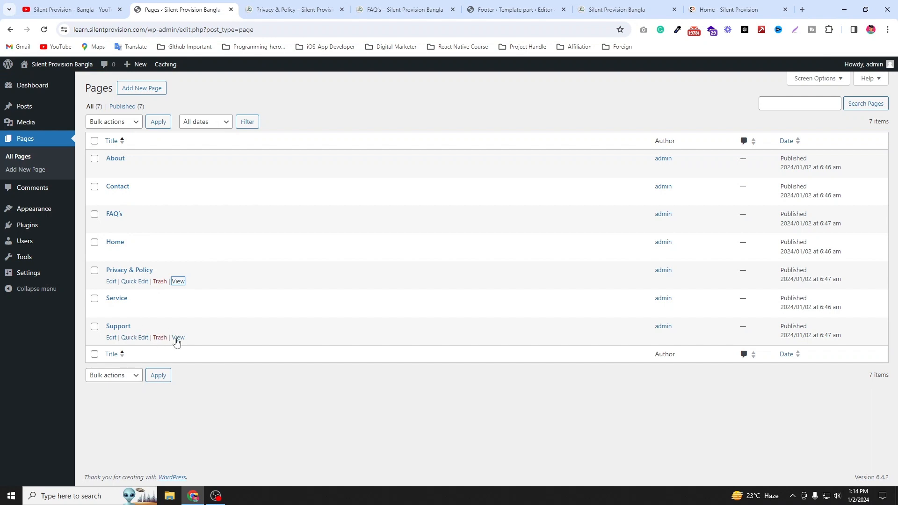
right_click(178, 338)
click(273, 199)
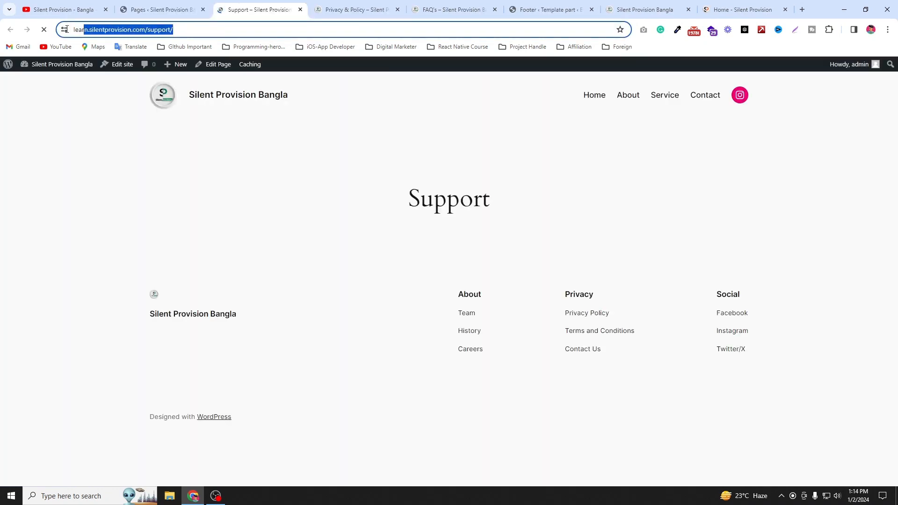
right_click(160, 30)
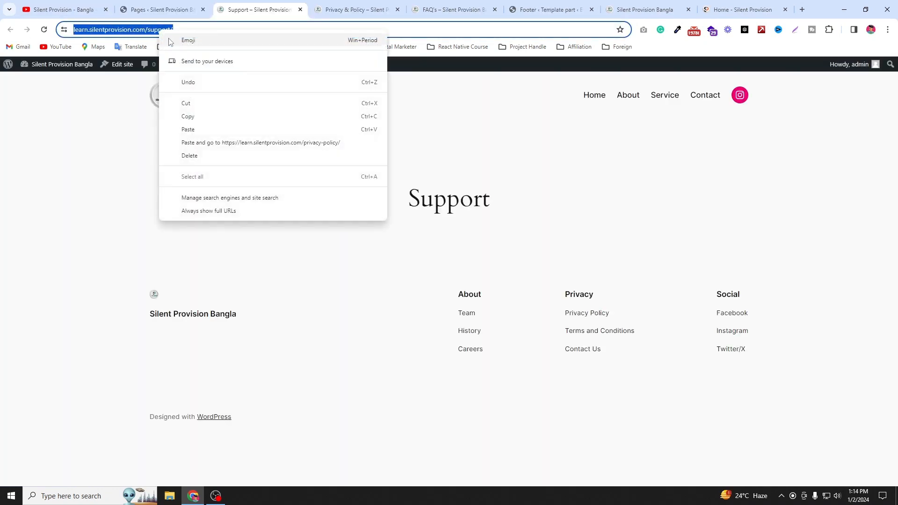
click(210, 120)
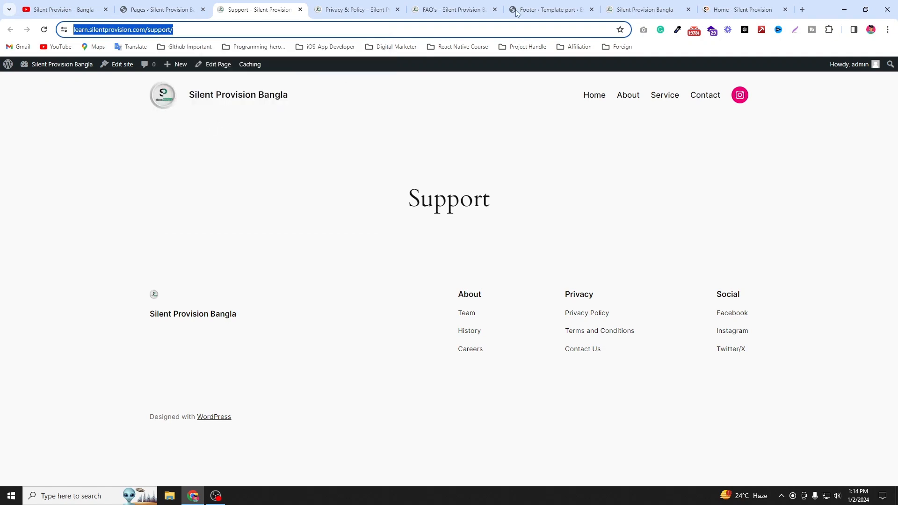
- Link the footer's "Support" heading to learn.silentprovision.com/support/
click(581, 5)
right_click(718, 182)
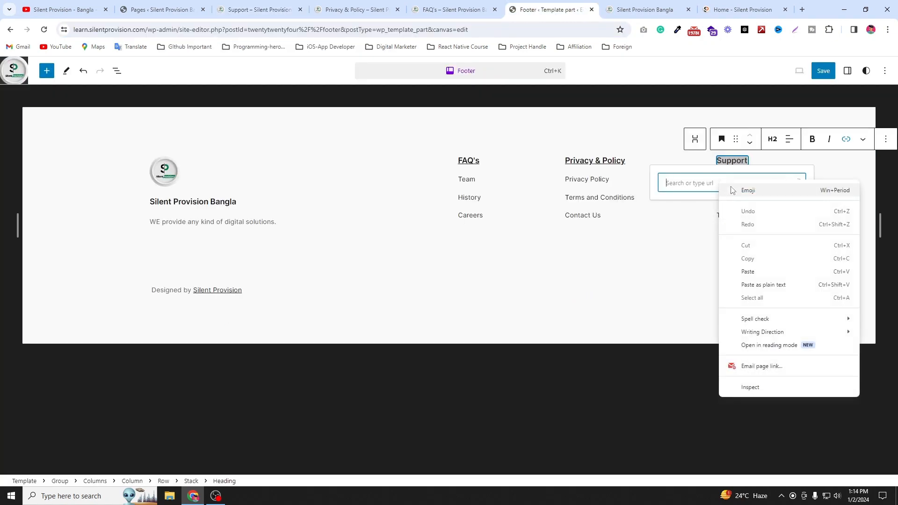
click(754, 272)
click(801, 184)
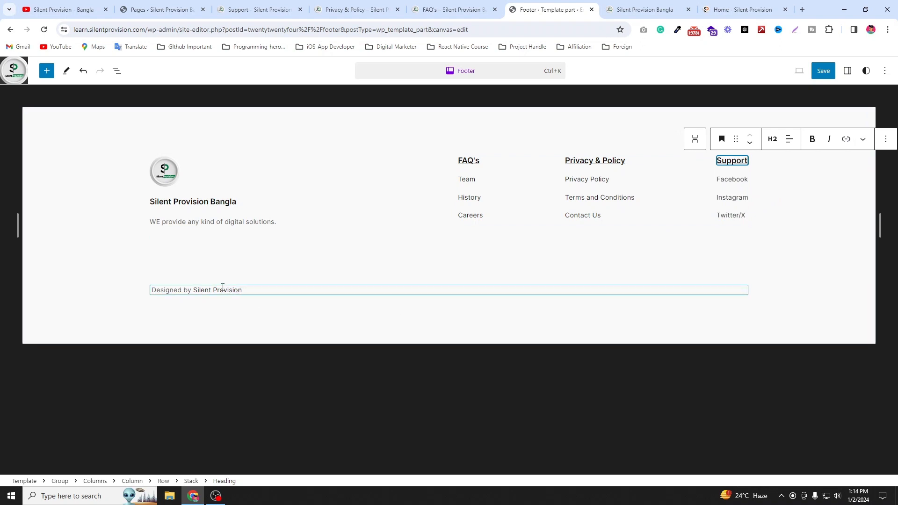
- Add an empty link item below "Careers" in the navigation list under the footer's "FAQ's" heading
click(472, 180)
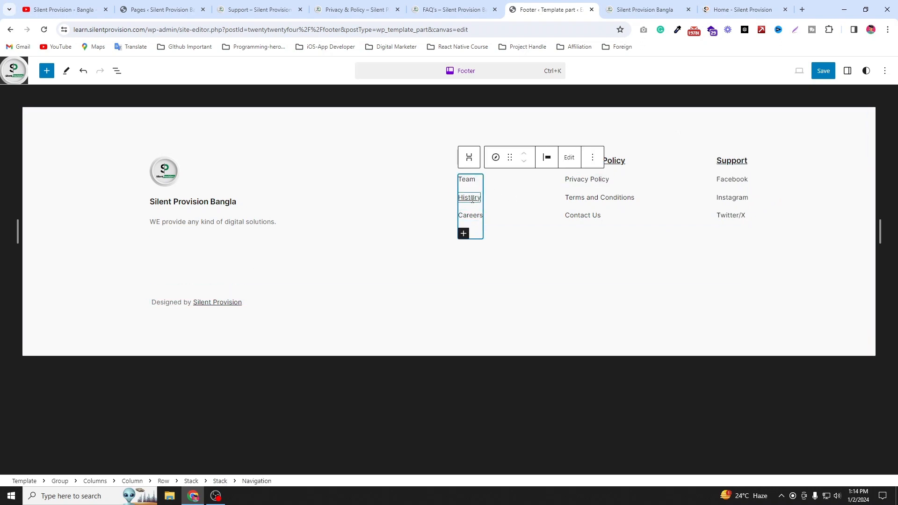
click(469, 197)
click(643, 158)
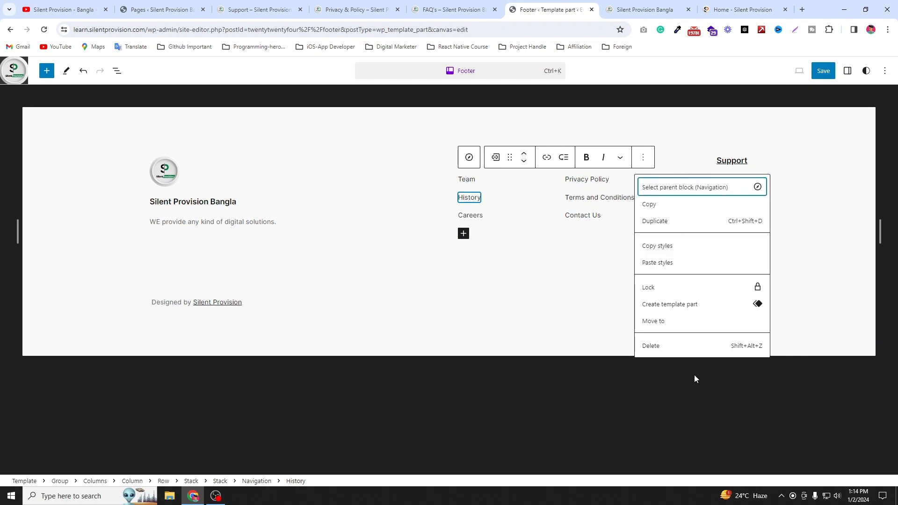
click(463, 233)
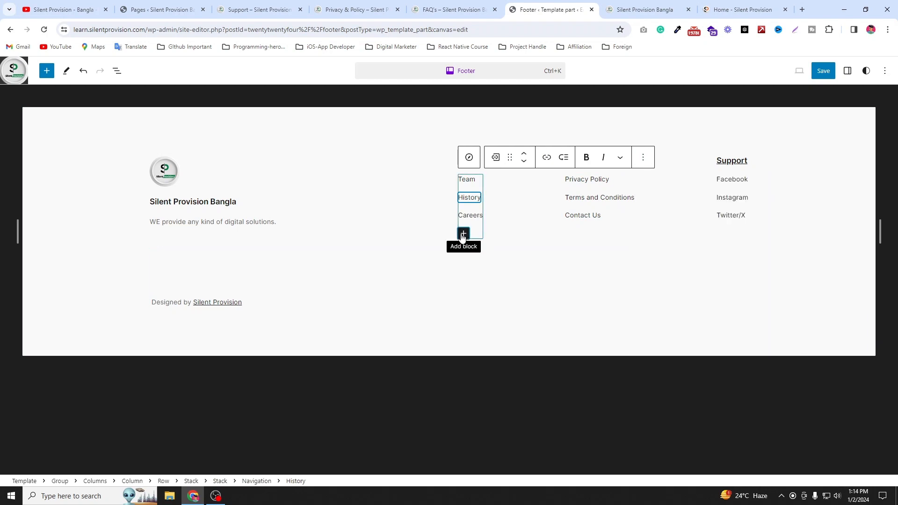
click(832, 204)
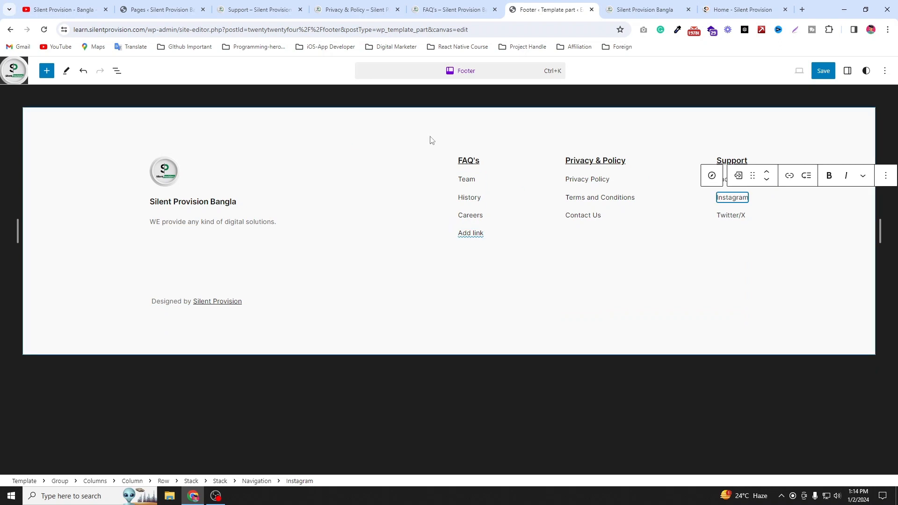
key(ctrl+z)
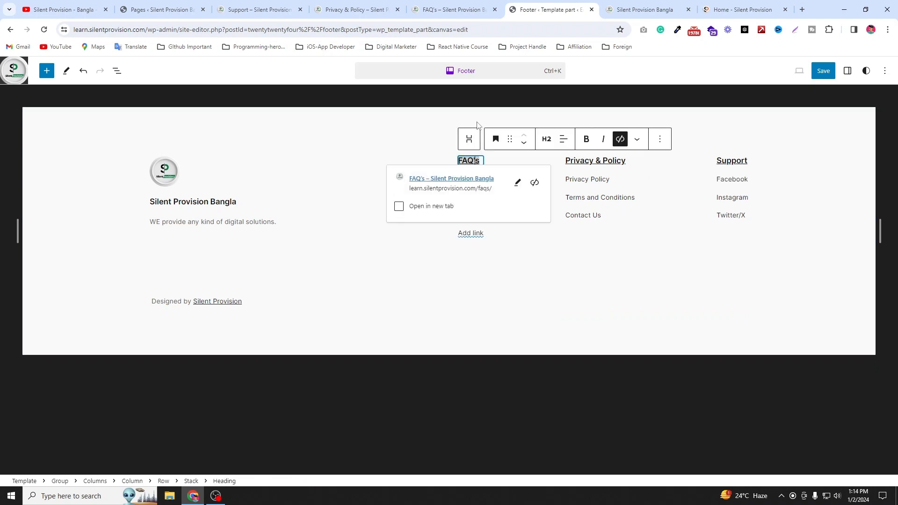
click(737, 178)
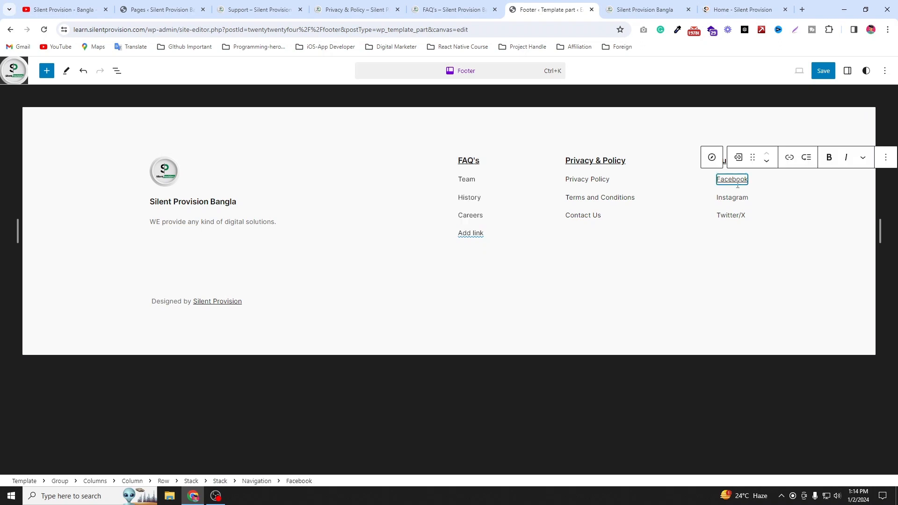
click(734, 198)
click(734, 215)
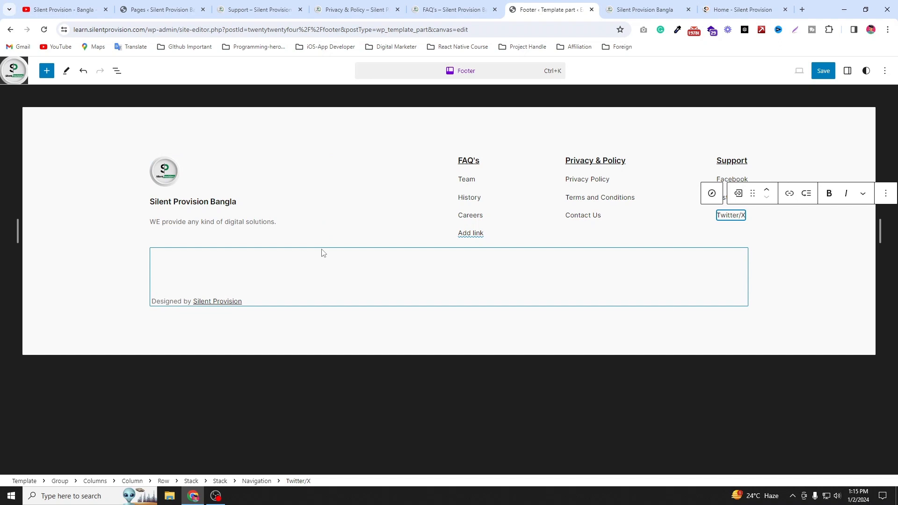
- Save the site changes, including the Tagline, the Footer template part and the Navigation 2 menu
click(329, 137)
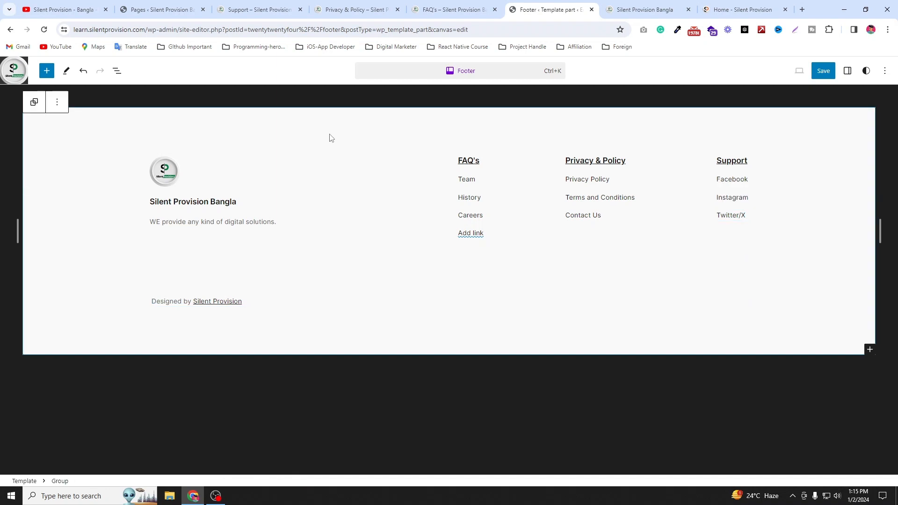
click(826, 72)
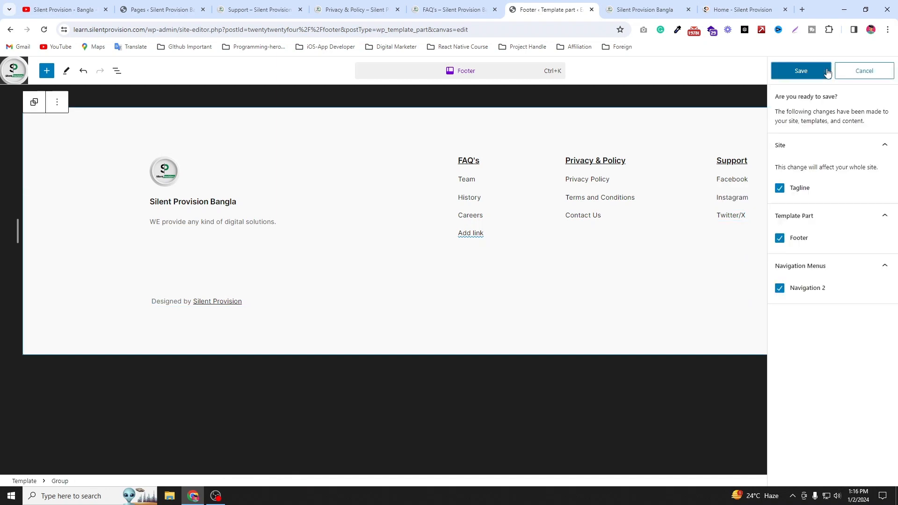
click(827, 71)
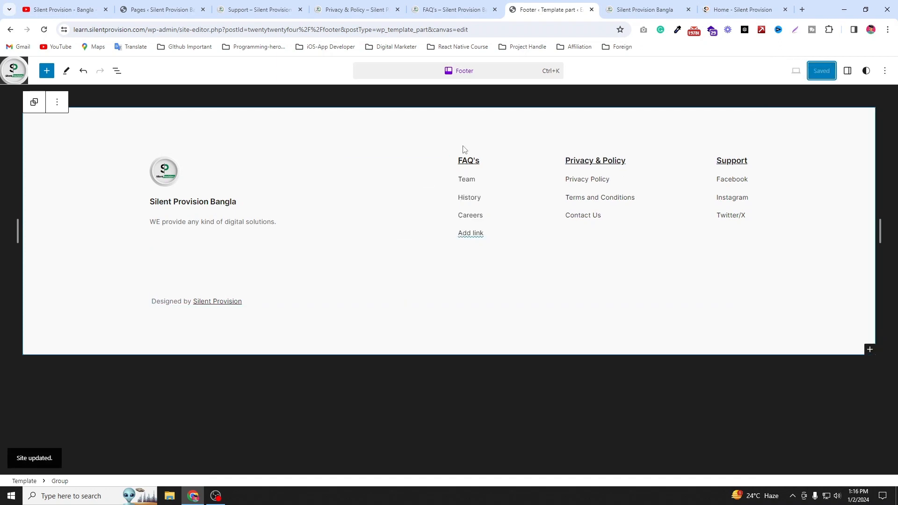
- Switch to the live homepage and examine its footer's logo, tagline, credit line and column headings
click(633, 12)
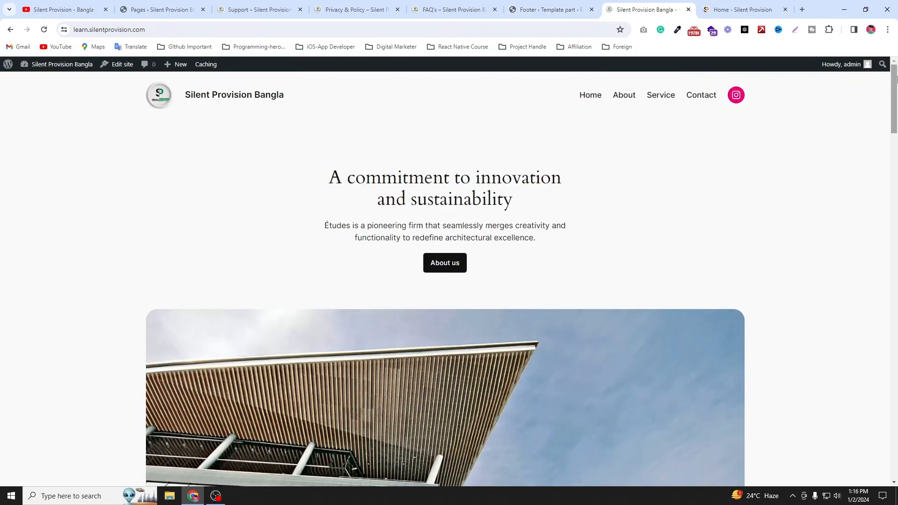
drag(897, 78, 897, 393)
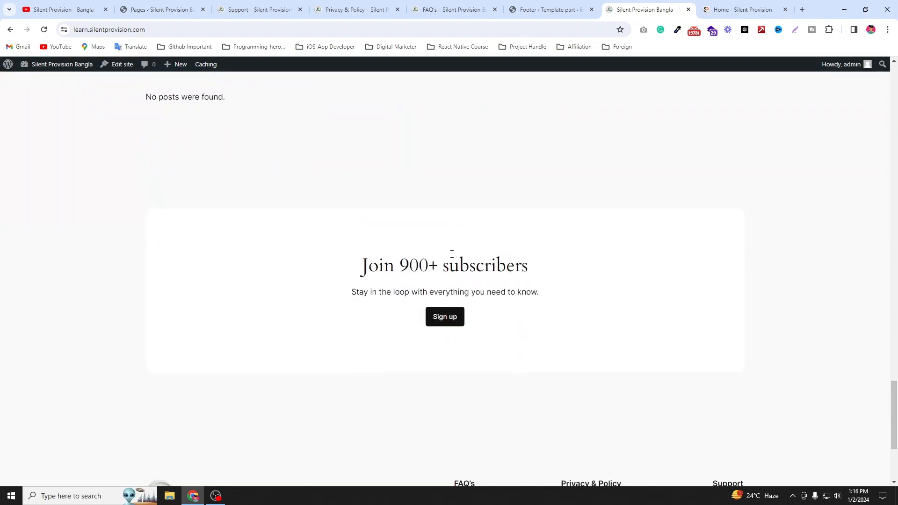
scroll(452, 254, down, 4)
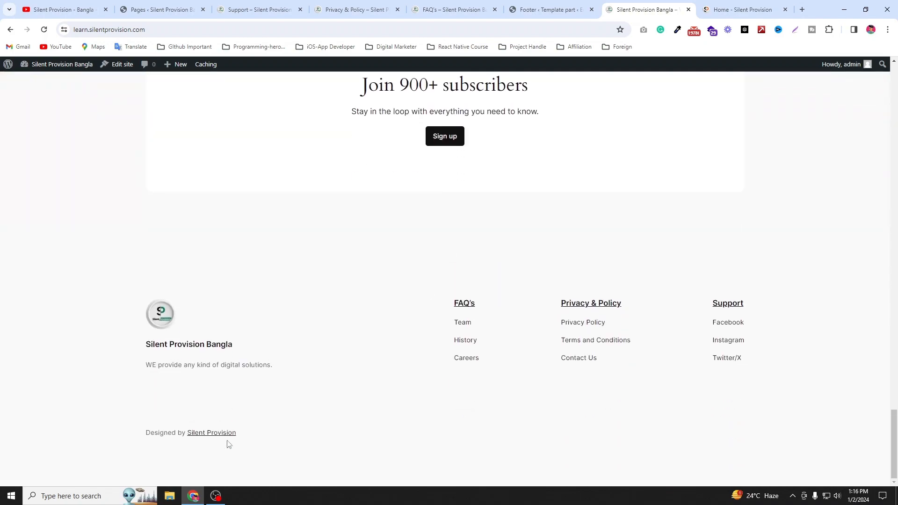